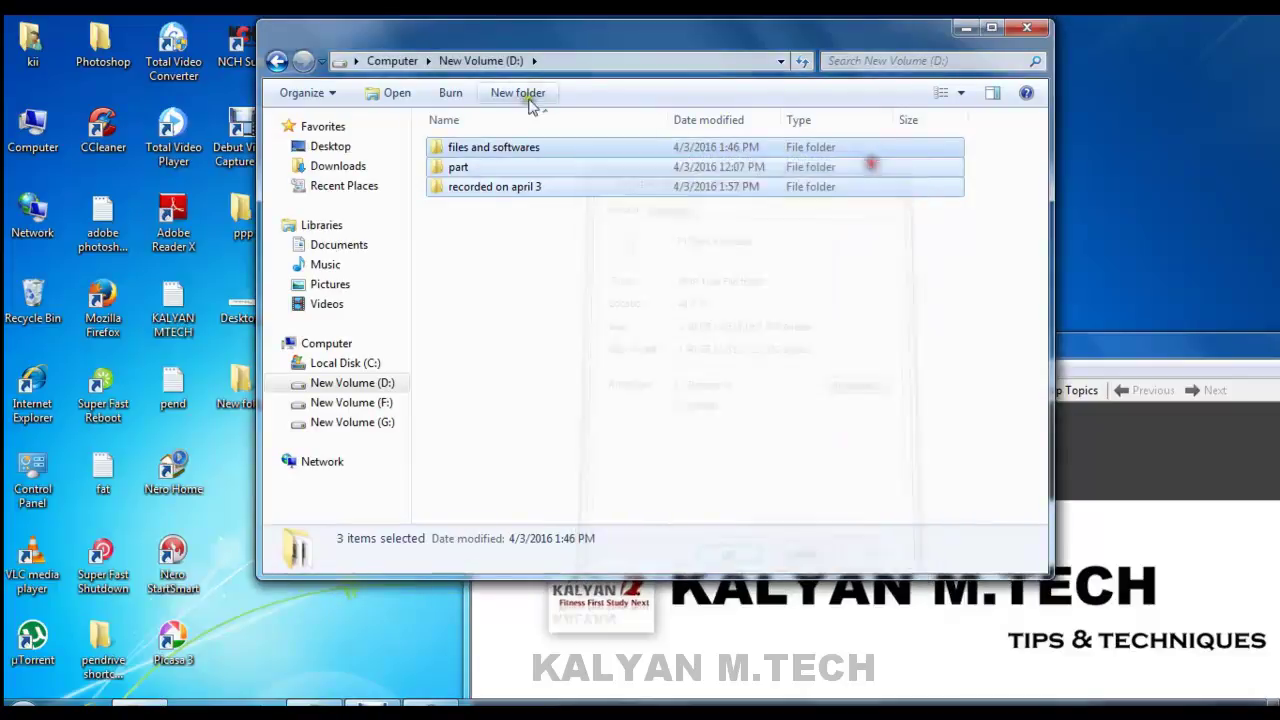
Go back to the Computer drive list, reopen New Volume (D:) and select its three folders
{"action": "left_click", "coordinate": [277, 61]}
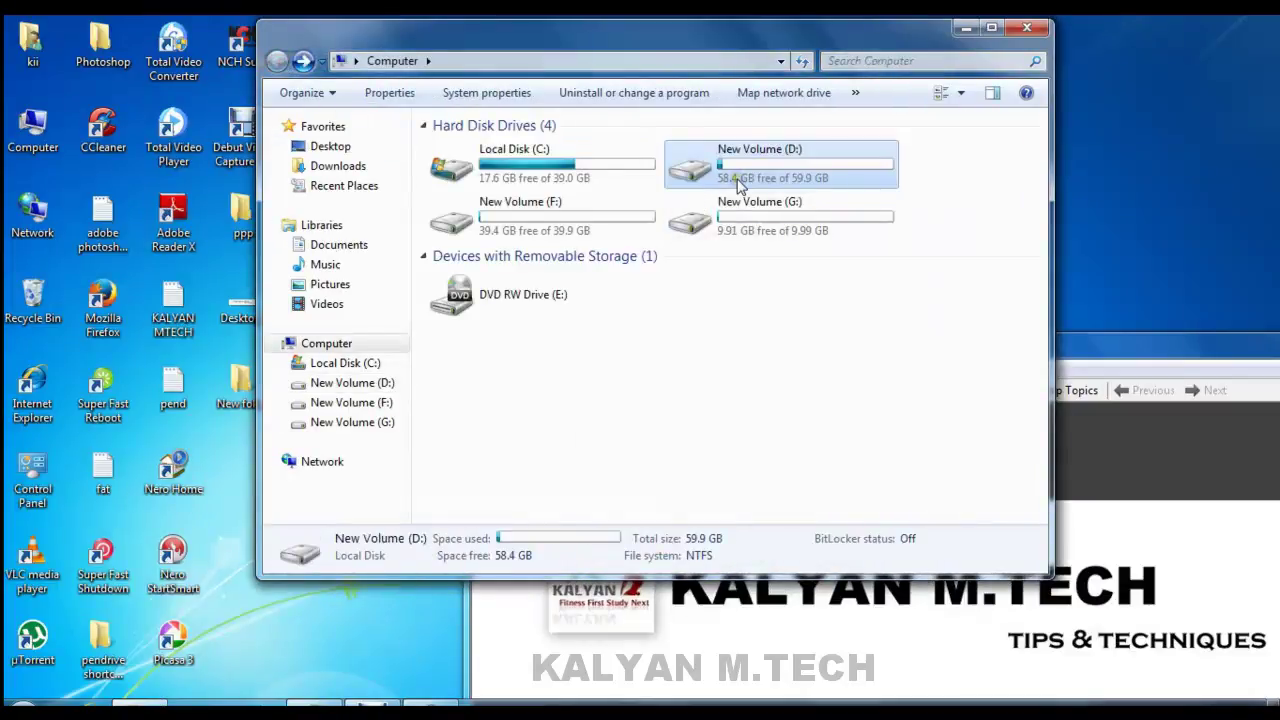
{"action": "double_click", "coordinate": [826, 186]}
{"action": "left_click", "coordinate": [500, 268]}
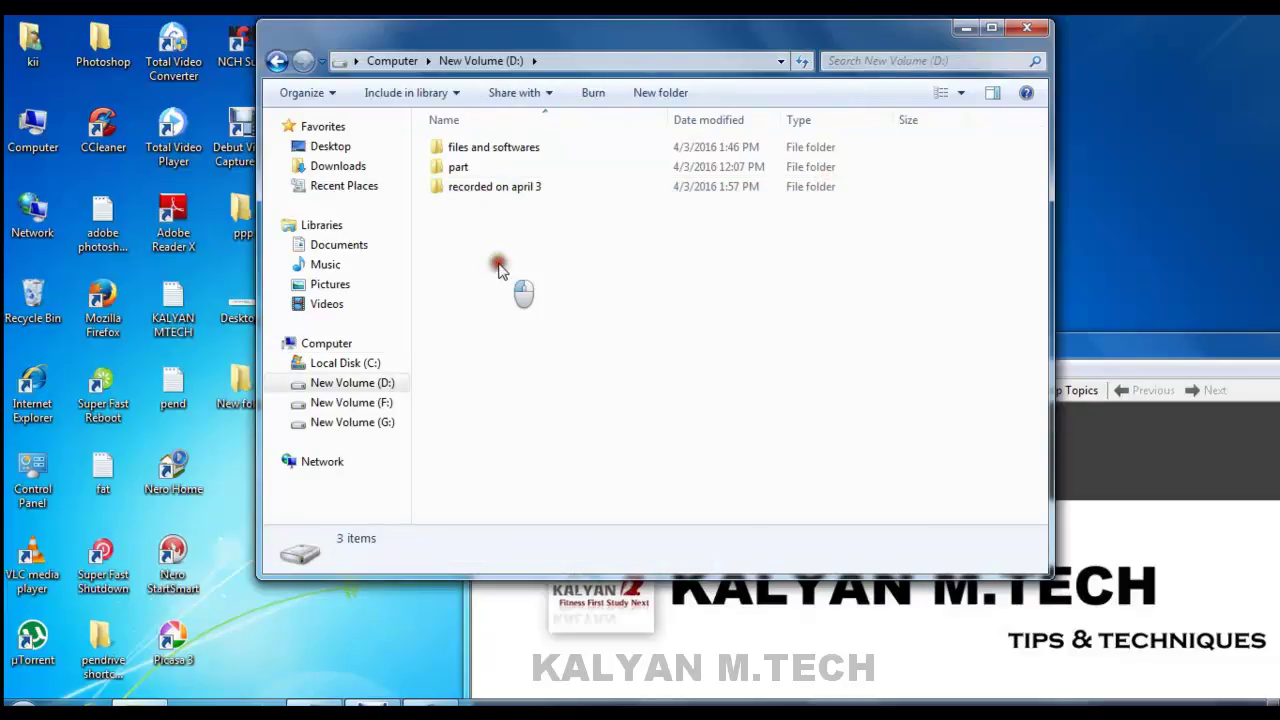
{"action": "left_click_drag", "start_coordinate": [500, 268], "coordinate": [540, 150]}
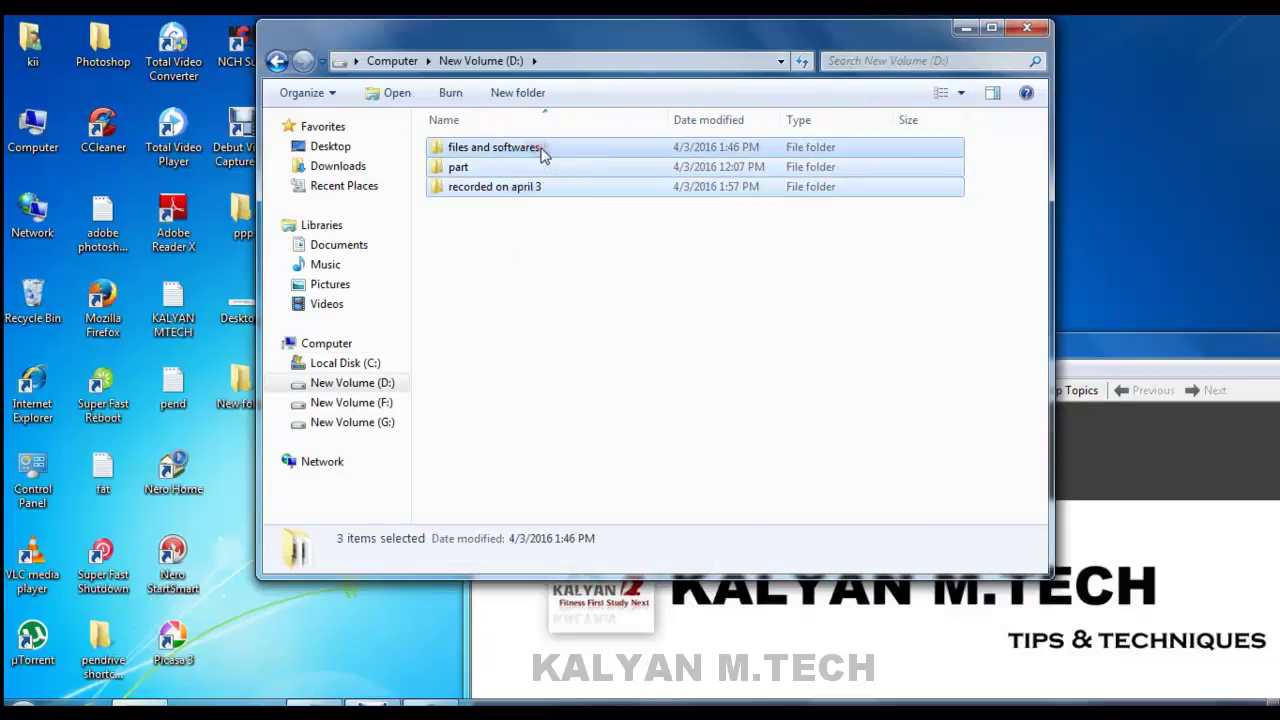
Open the desktop folder ppp, view its three images in Picasa Photo Viewer, and close the folder
{"action": "double_click", "coordinate": [236, 210]}
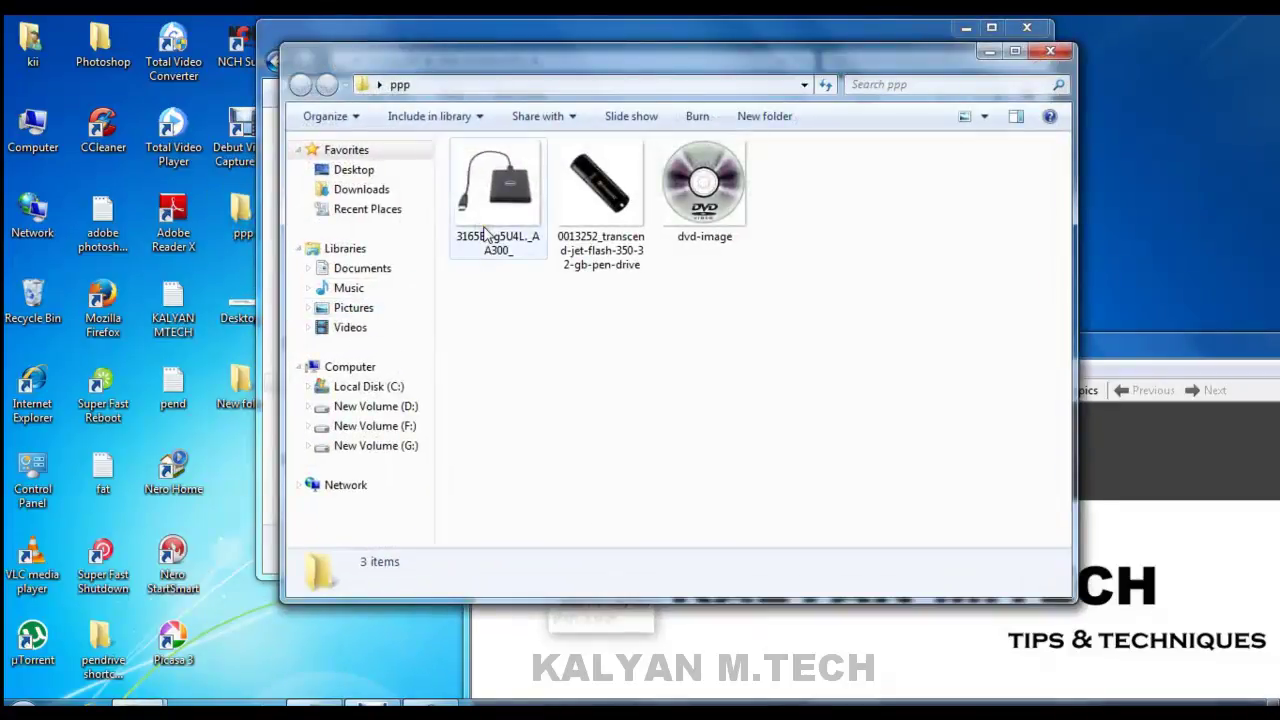
{"action": "right_click", "coordinate": [484, 233]}
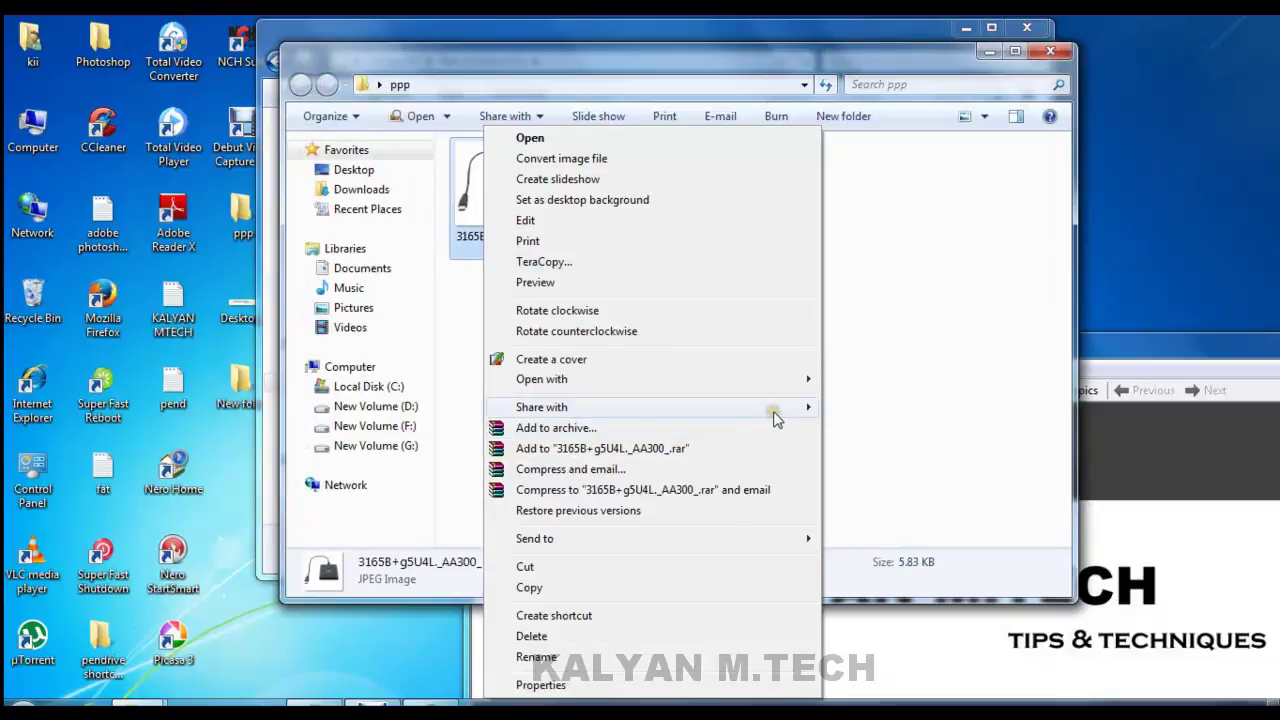
{"action": "mouse_move", "coordinate": [731, 385]}
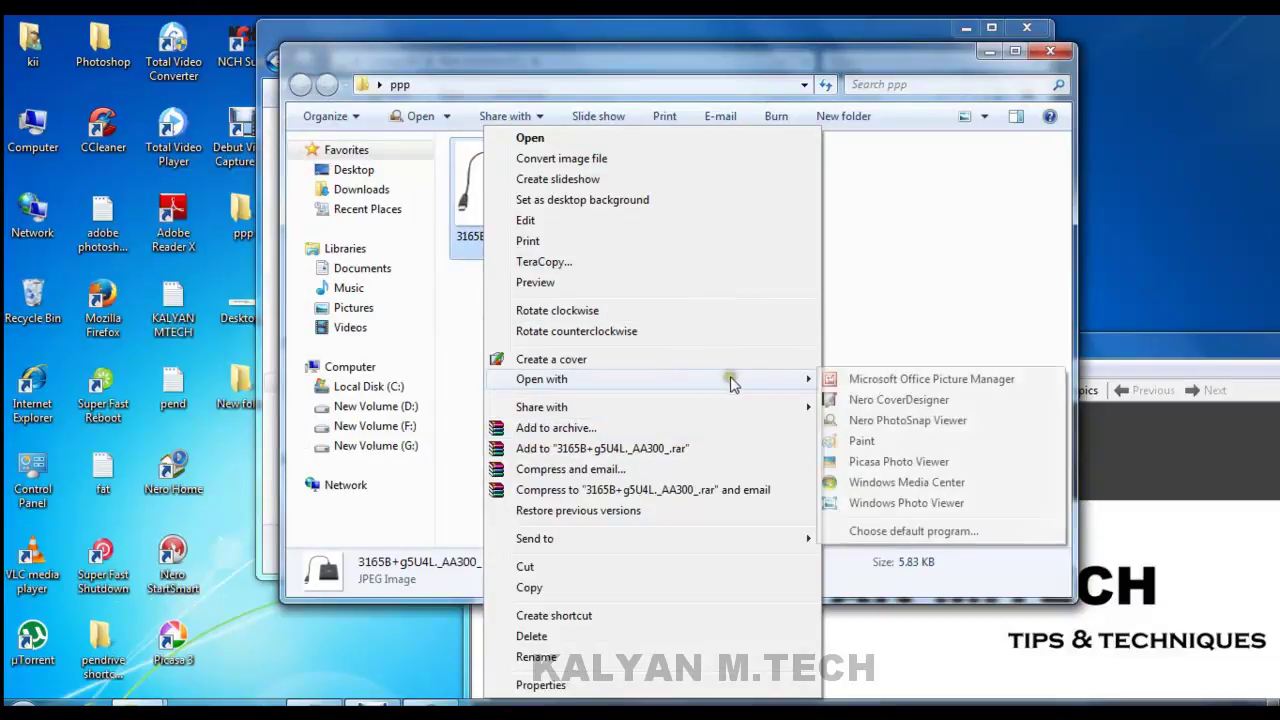
{"action": "left_click", "coordinate": [882, 462]}
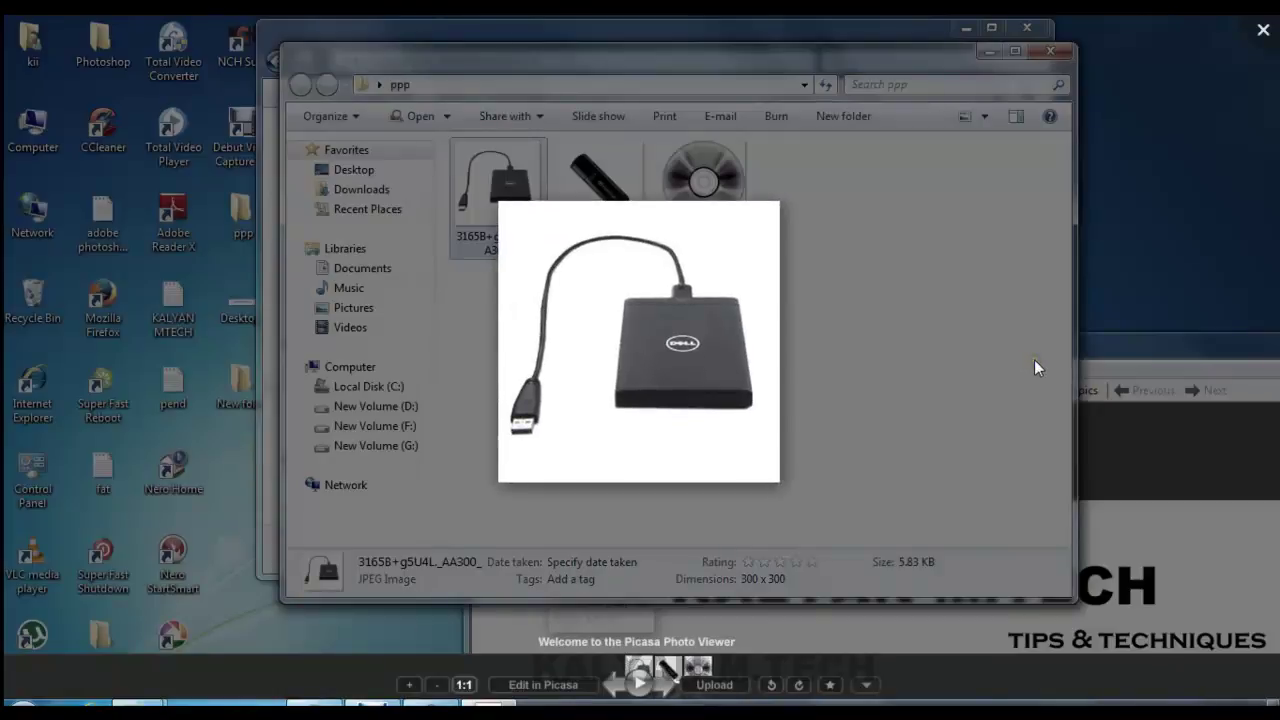
{"action": "key", "text": "Right"}
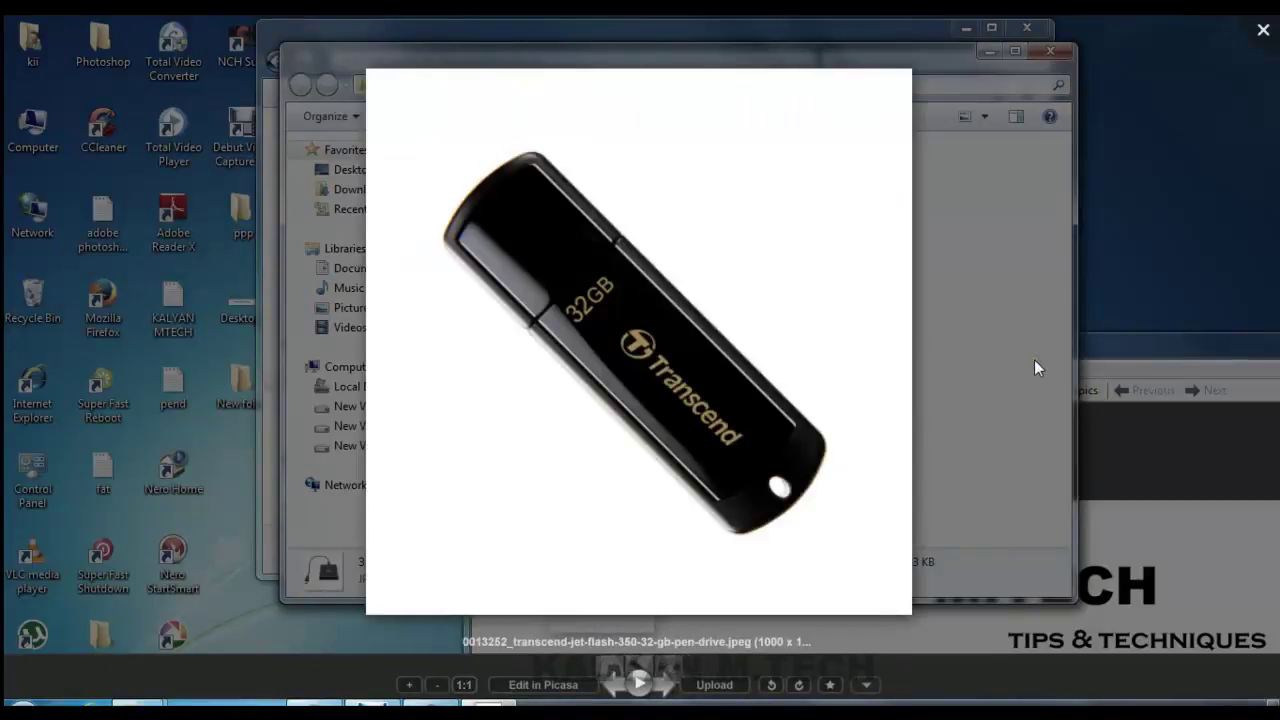
{"action": "key", "text": "Right"}
{"action": "left_click", "coordinate": [905, 66]}
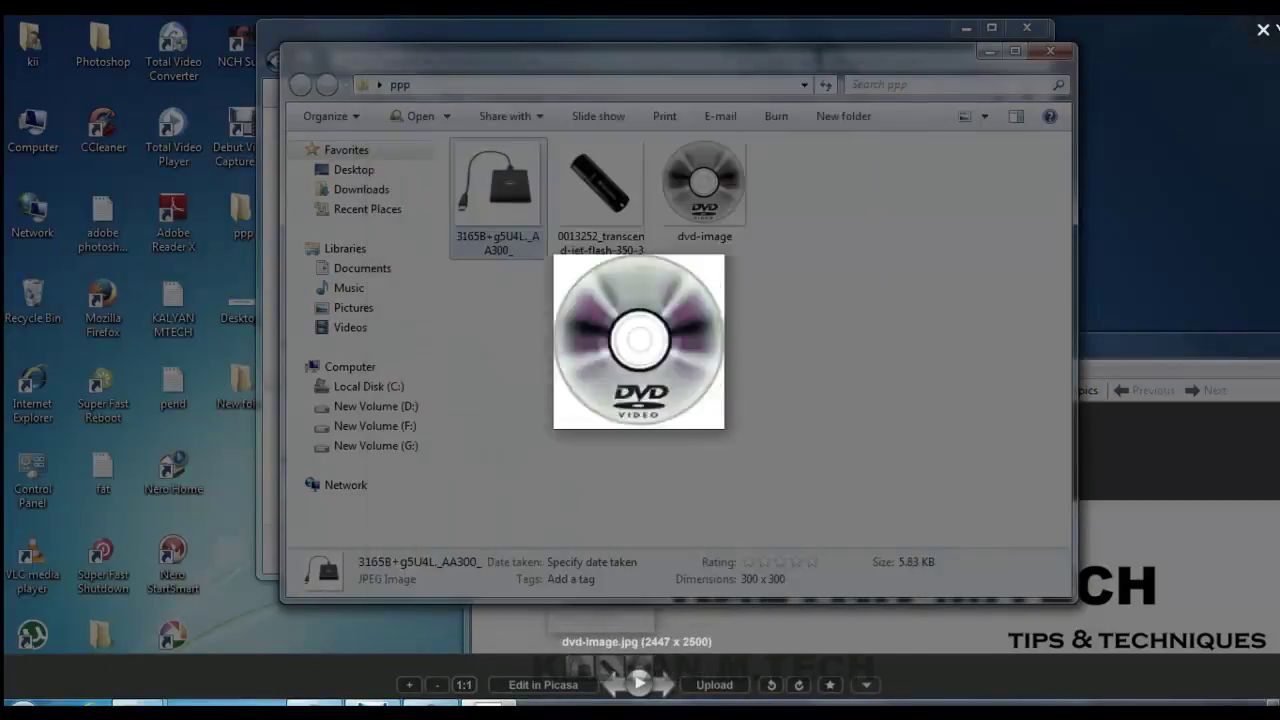
{"action": "left_click", "coordinate": [1050, 51]}
Minimize the Computer window, open Computer Management for this computer and display Disk Management
{"action": "left_click", "coordinate": [276, 62]}
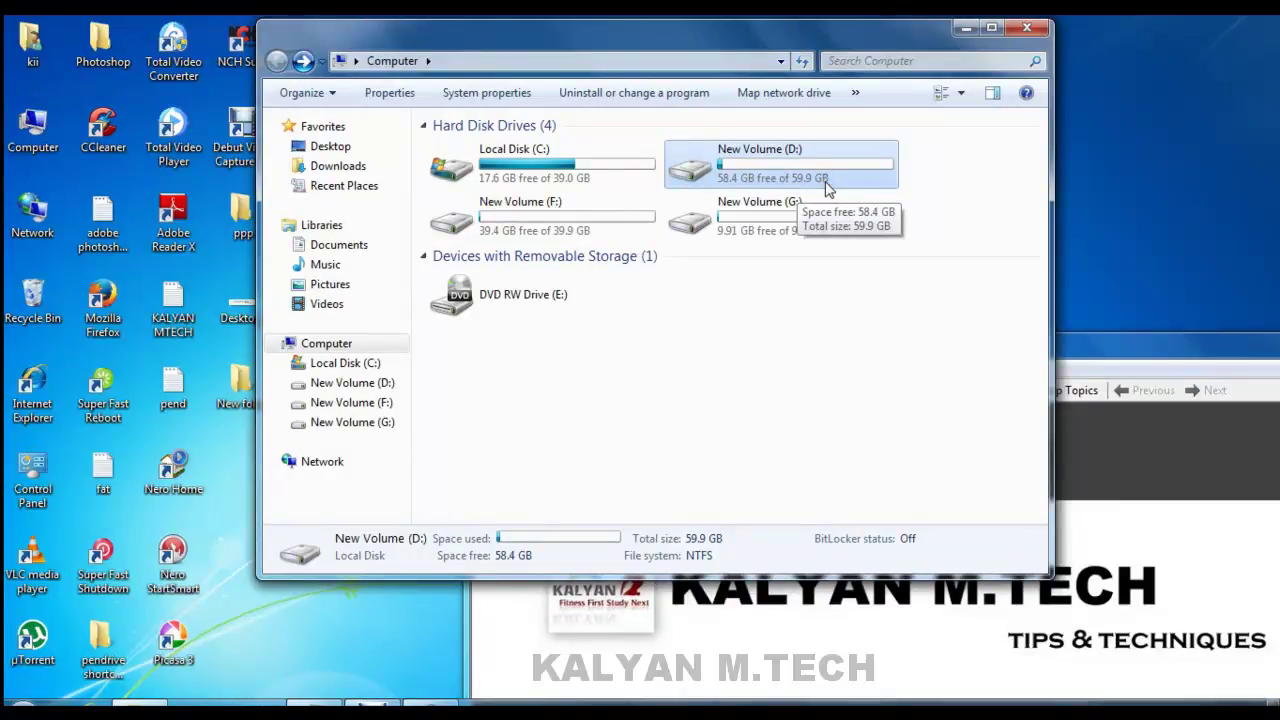
{"action": "left_click", "coordinate": [966, 28]}
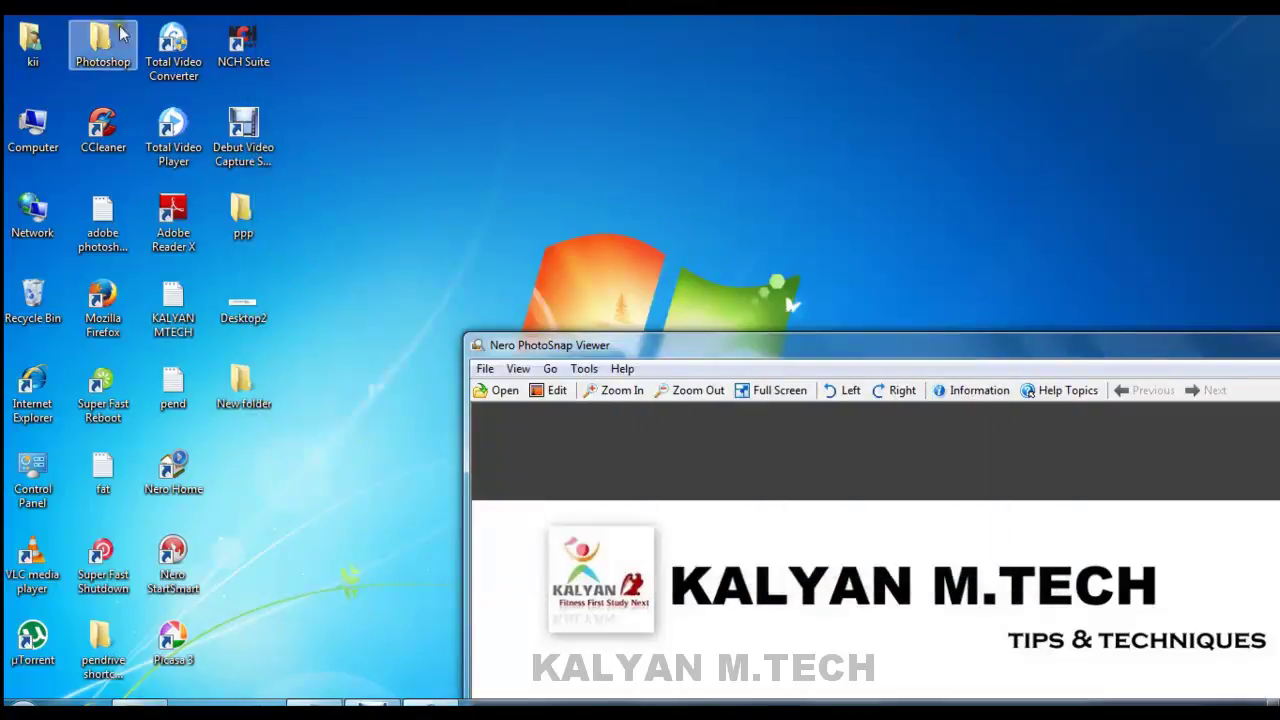
{"action": "right_click", "coordinate": [28, 143]}
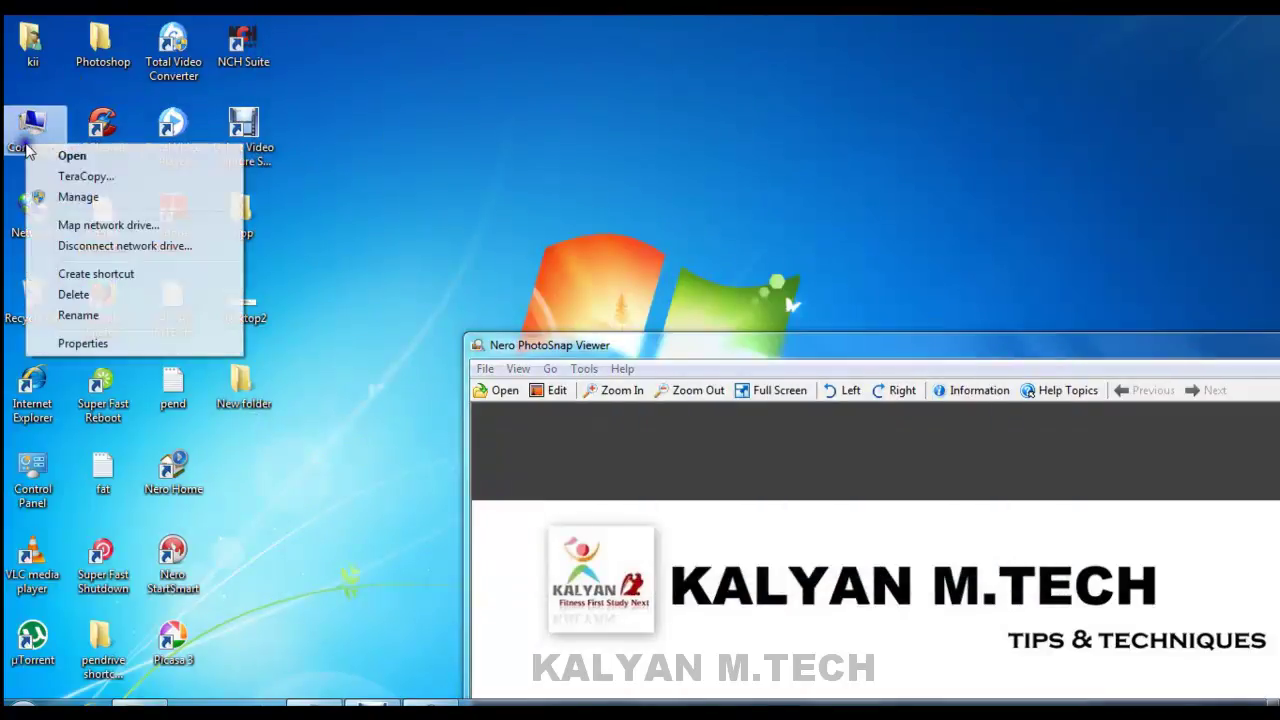
{"action": "left_click", "coordinate": [62, 199]}
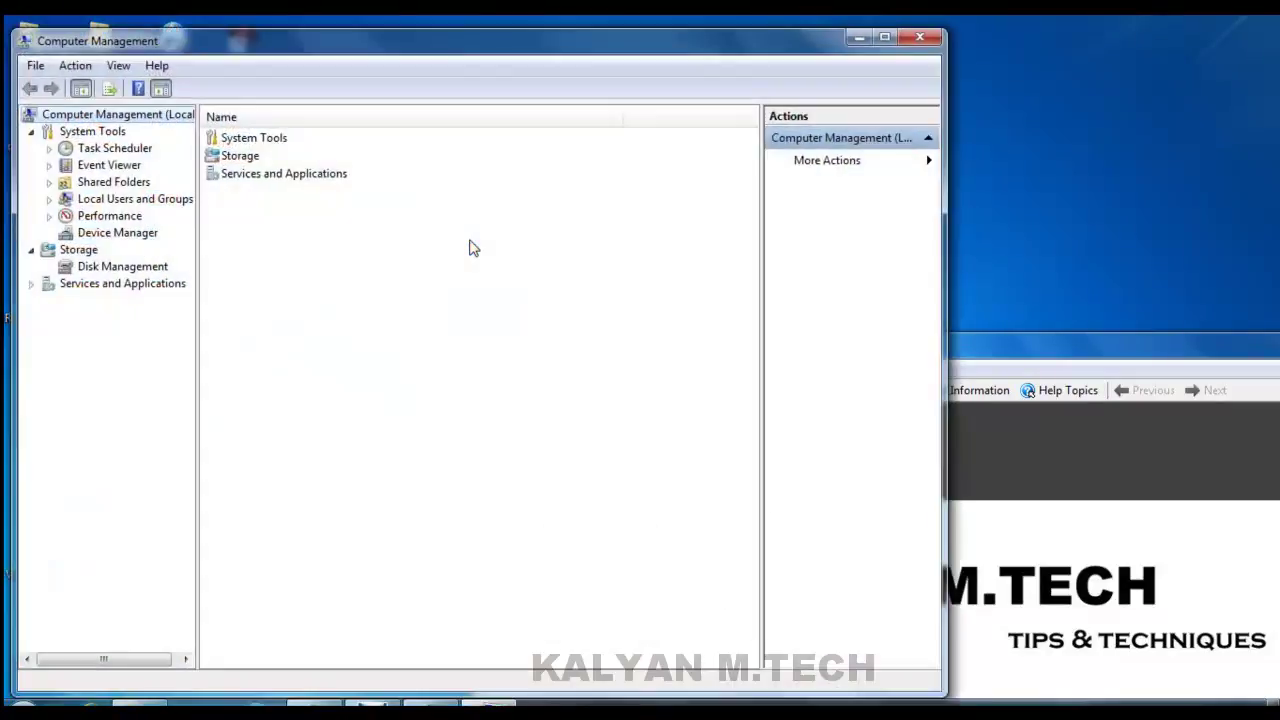
{"action": "left_click_drag", "start_coordinate": [332, 695], "coordinate": [410, 562]}
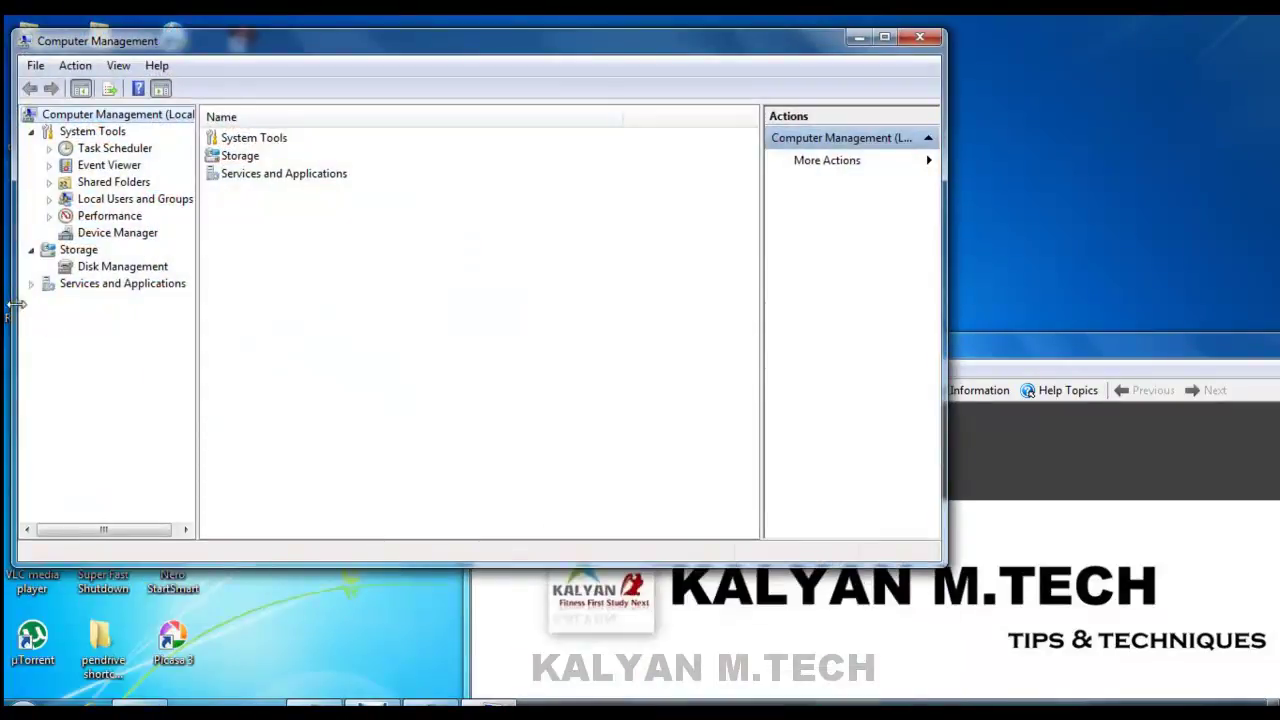
{"action": "left_click", "coordinate": [126, 266]}
{"action": "left_click_drag", "start_coordinate": [626, 50], "coordinate": [646, 38]}
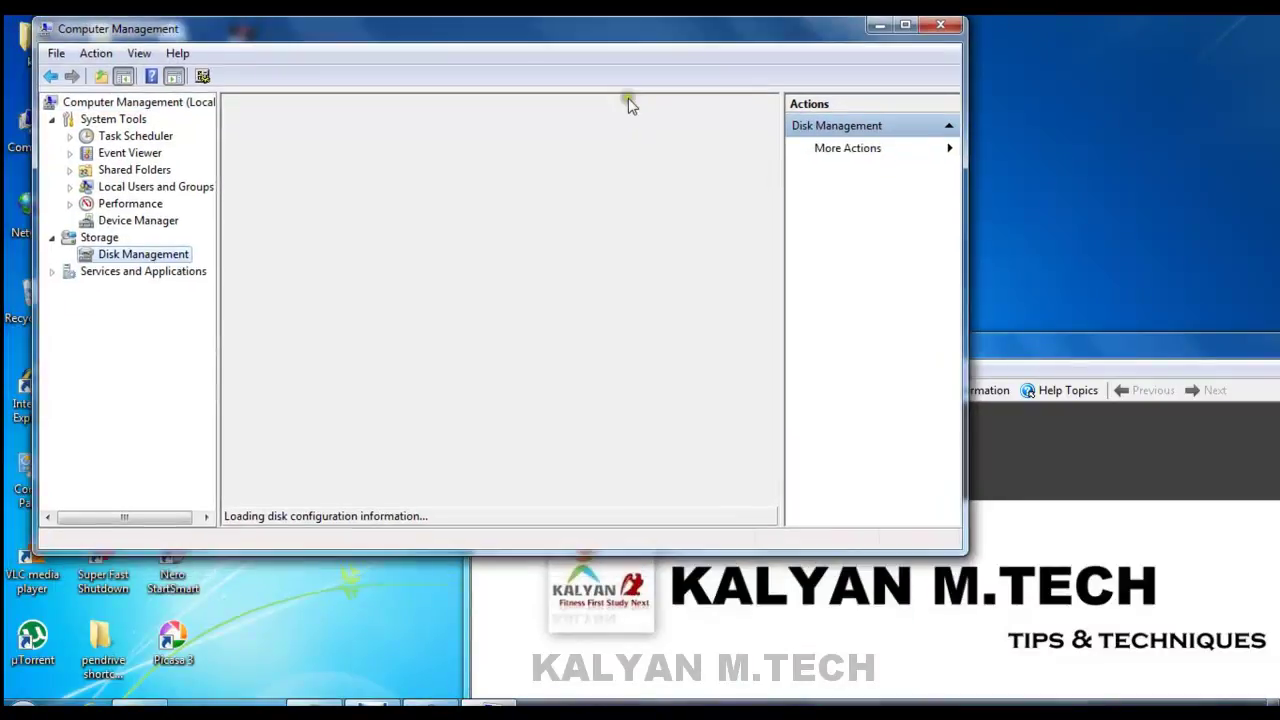
{"action": "left_click_drag", "start_coordinate": [477, 546], "coordinate": [478, 578]}
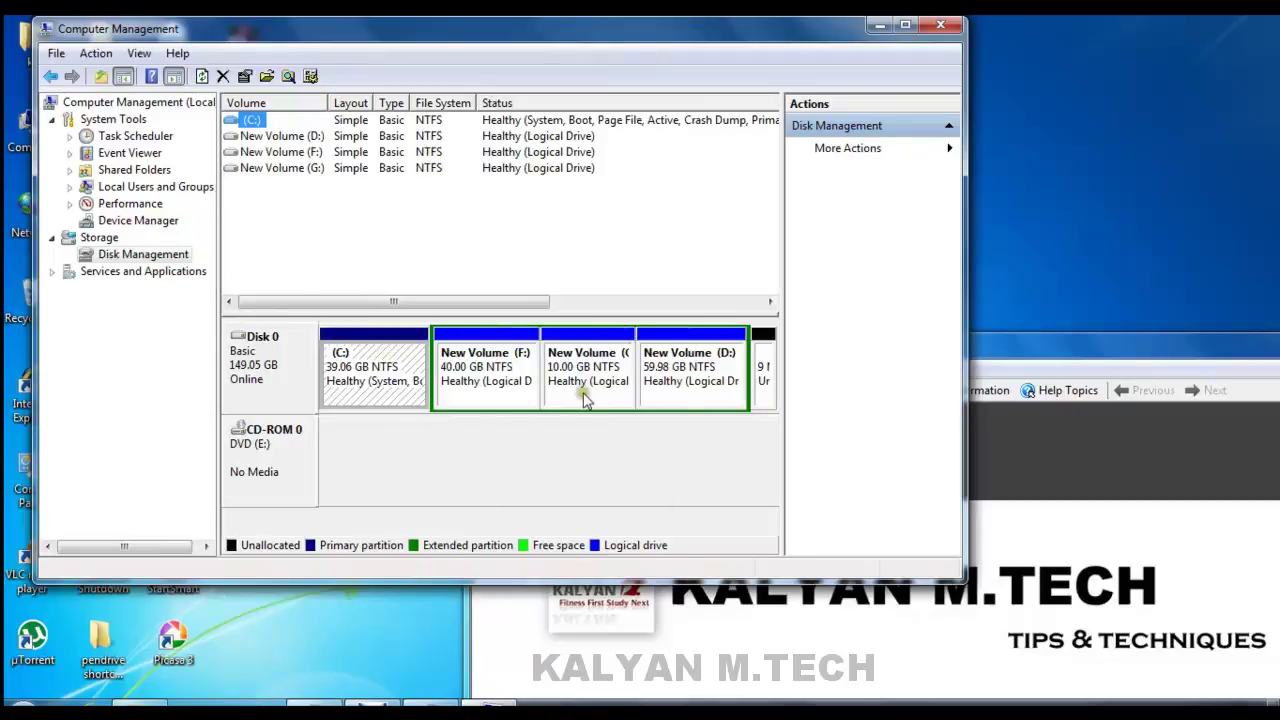
Check the drives listed in the Computer window against the F: and G: partitions in Disk Management
{"action": "left_click", "coordinate": [28, 134]}
{"action": "double_click", "coordinate": [28, 134]}
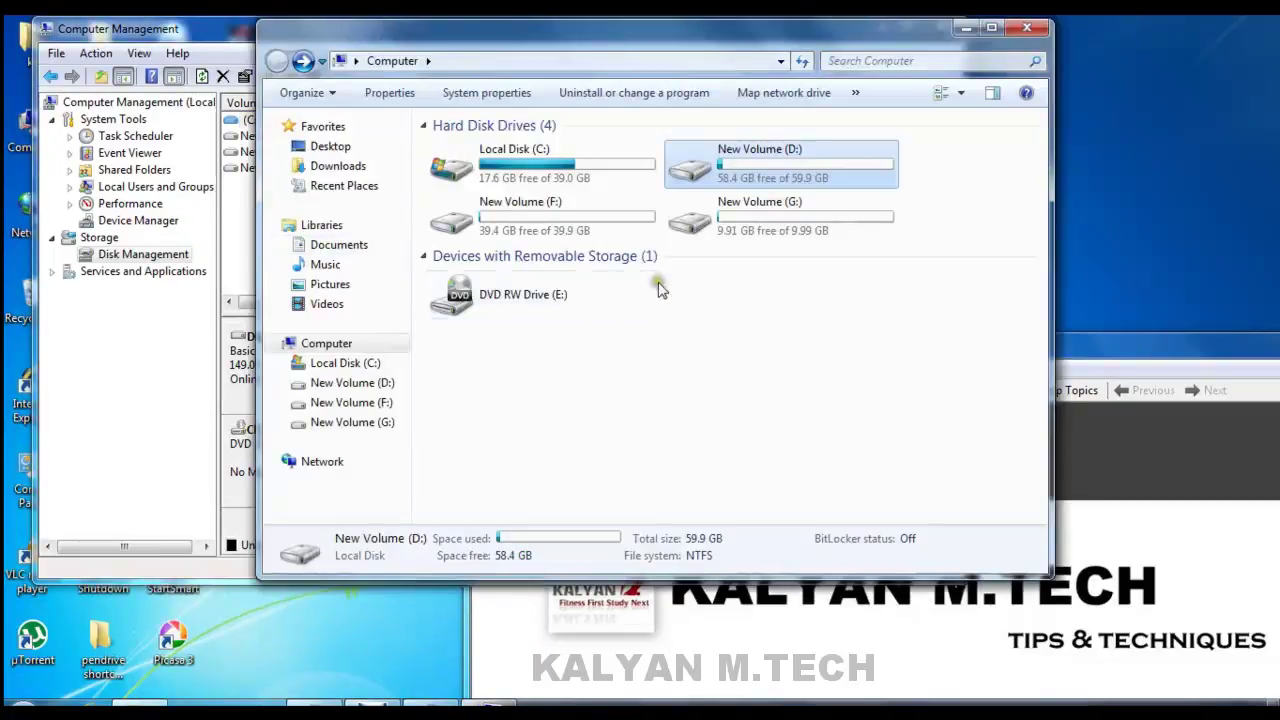
{"action": "left_click", "coordinate": [1024, 36]}
{"action": "left_click", "coordinate": [537, 375]}
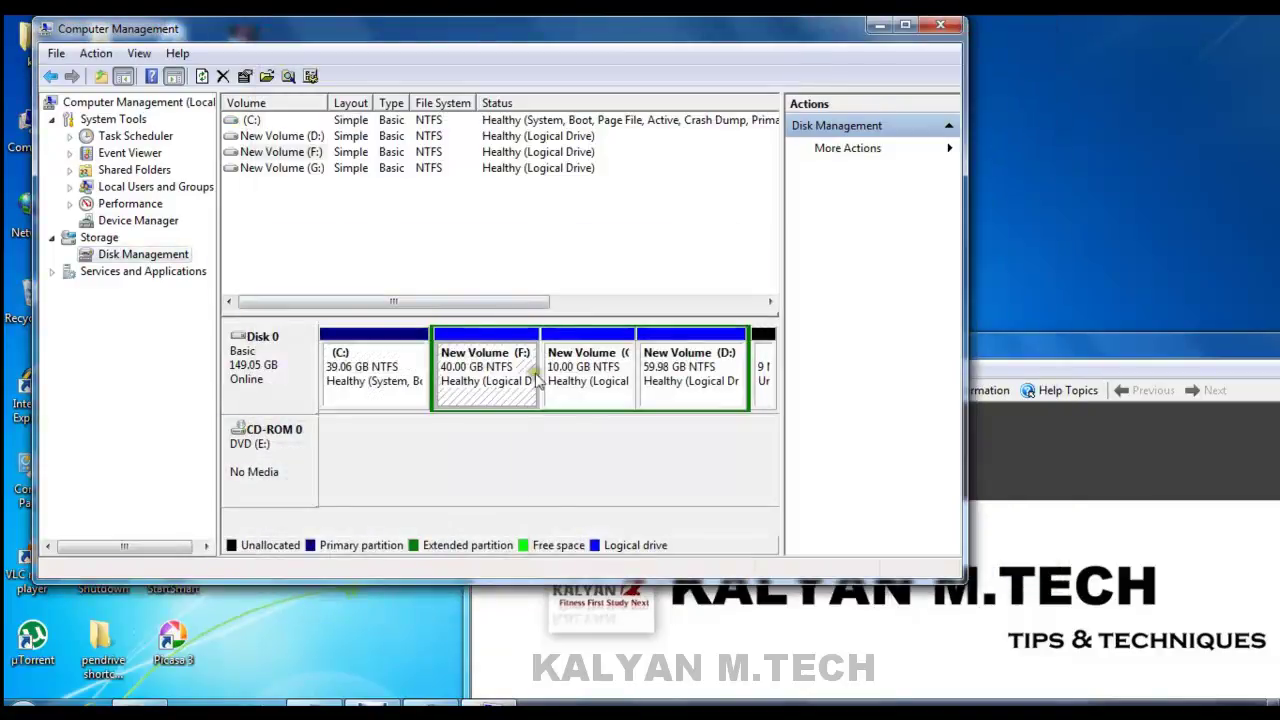
{"action": "left_click", "coordinate": [586, 380]}
Open the Shrink Volume dialog for New Volume (D:)
{"action": "left_click", "coordinate": [709, 391]}
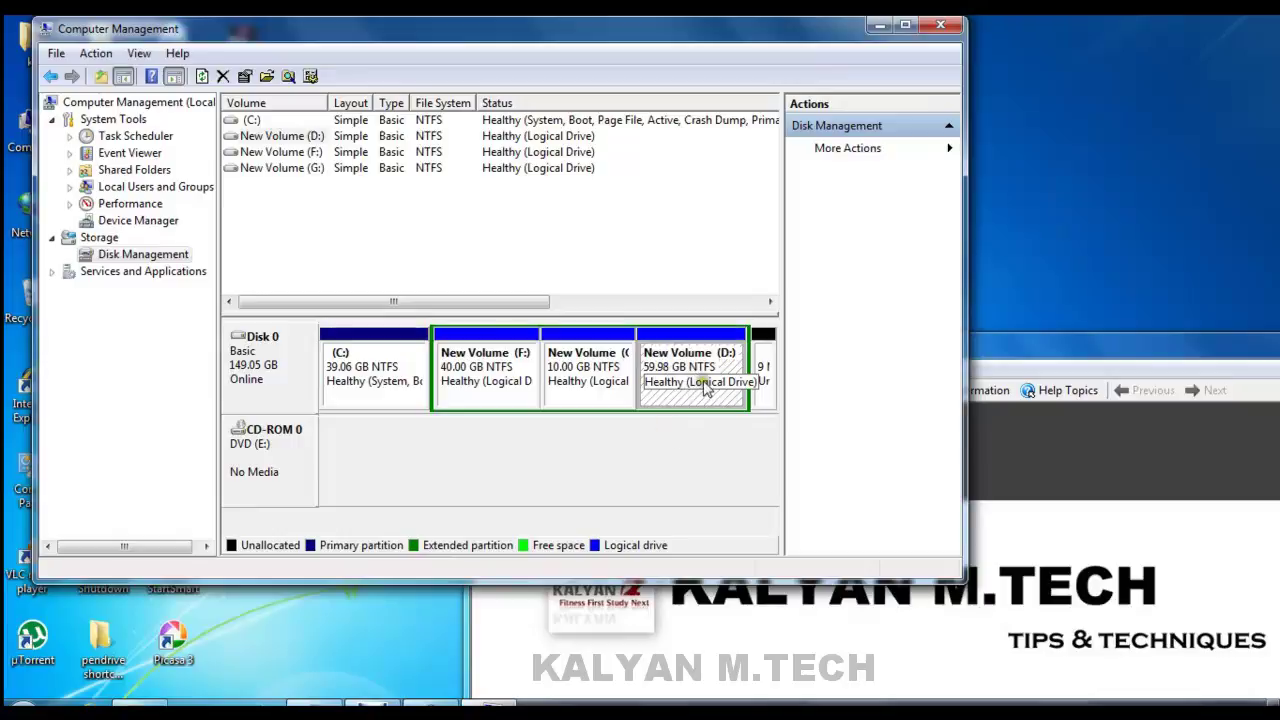
{"action": "right_click", "coordinate": [704, 377]}
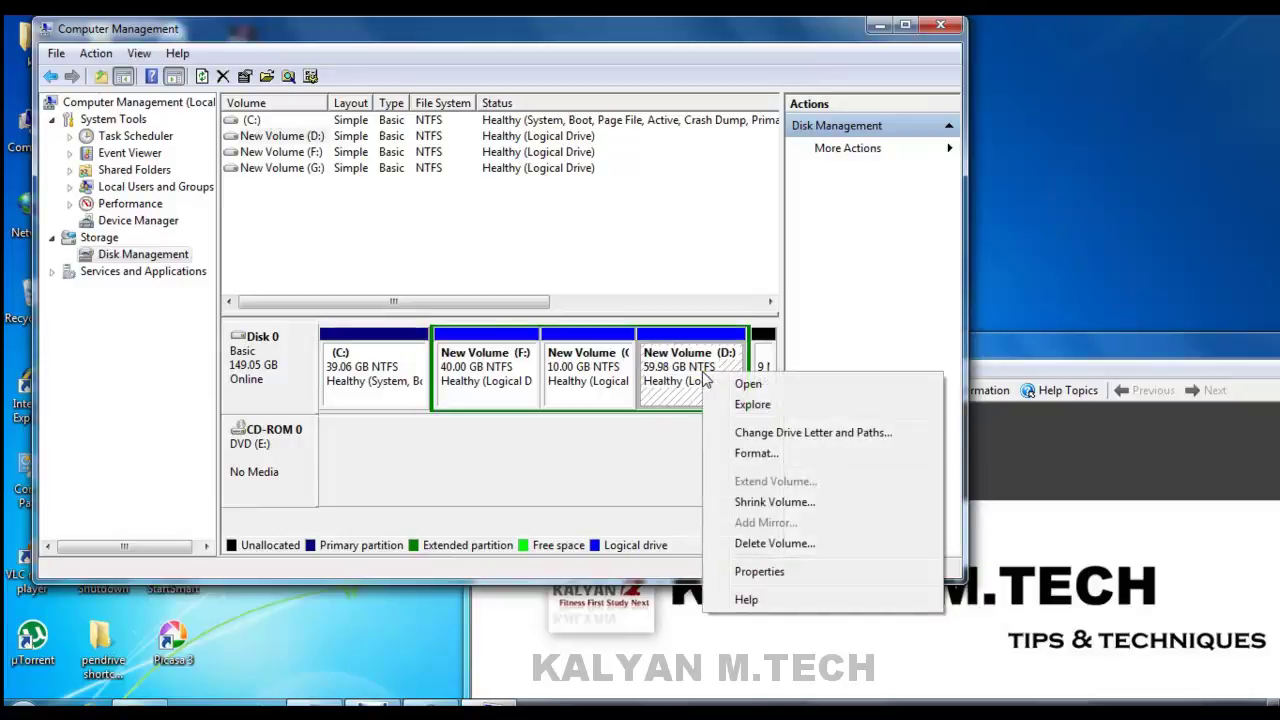
{"action": "left_click", "coordinate": [757, 503]}
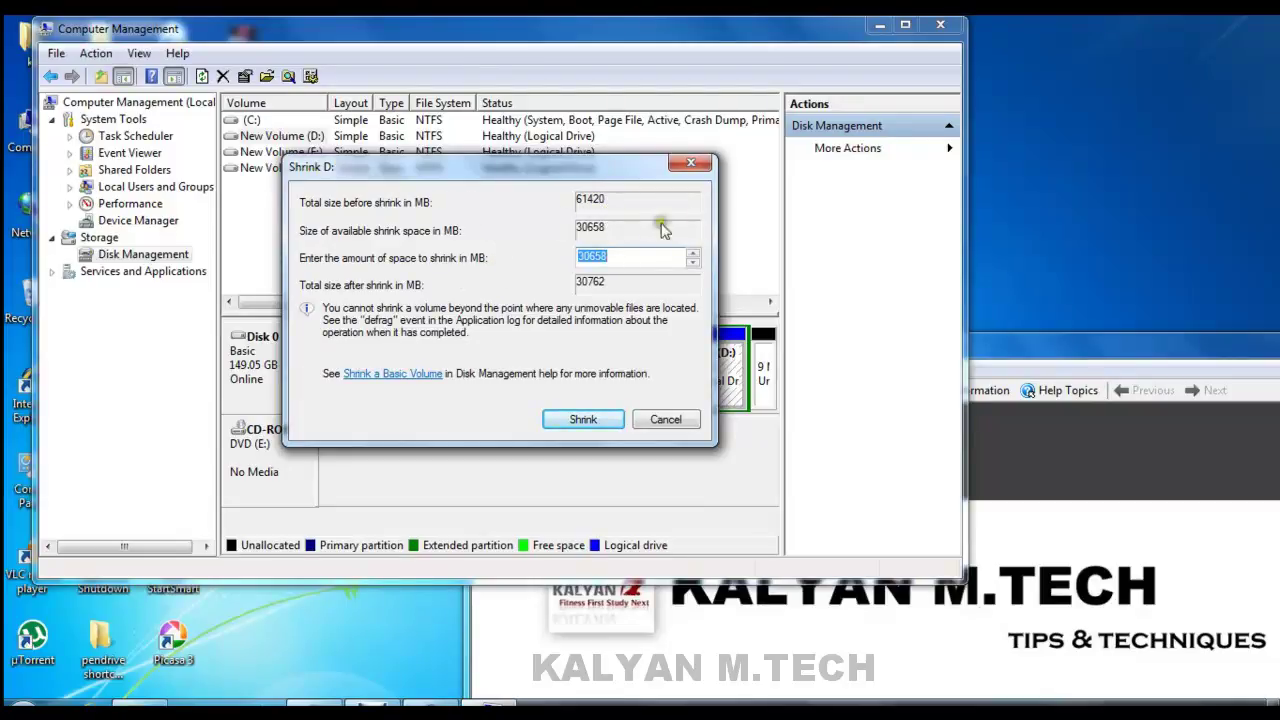
Open Calculator and multiply 1024 by 20 to convert 20 GB to megabytes
{"action": "left_click", "coordinate": [46, 695]}
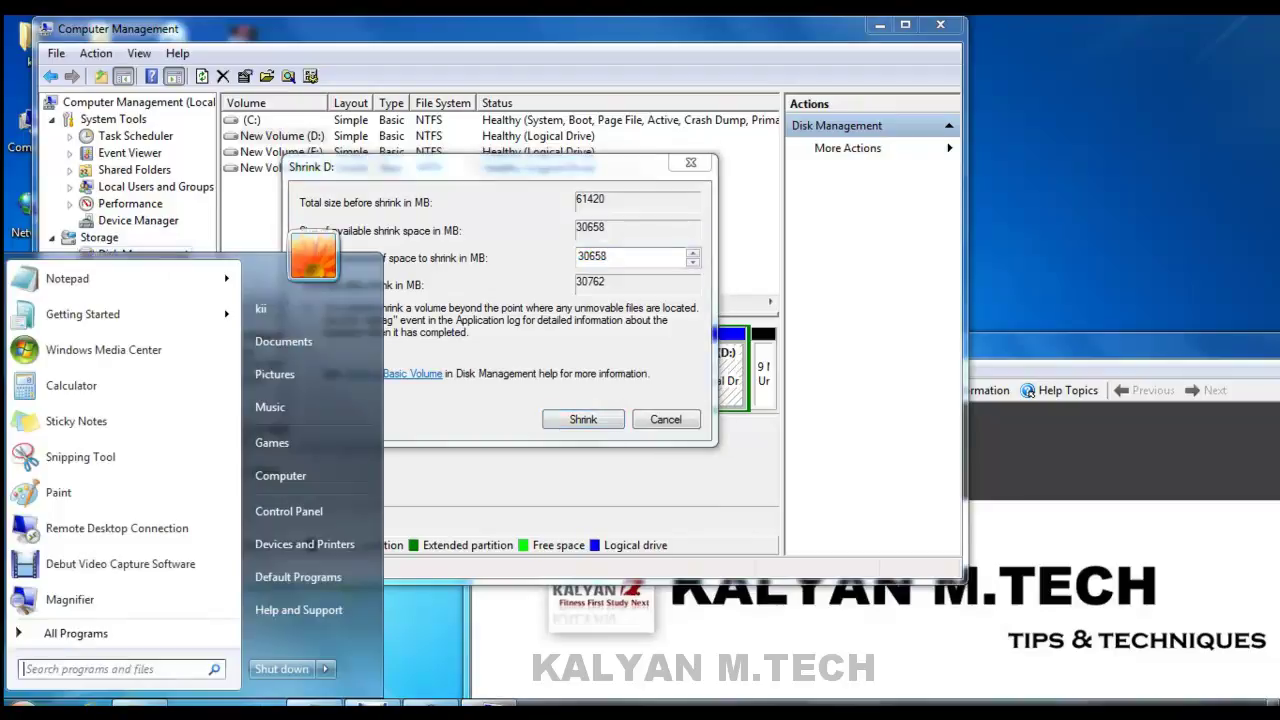
{"action": "left_click", "coordinate": [108, 380]}
{"action": "left_click_drag", "start_coordinate": [150, 129], "coordinate": [322, 381]}
{"action": "left_click", "coordinate": [277, 603]}
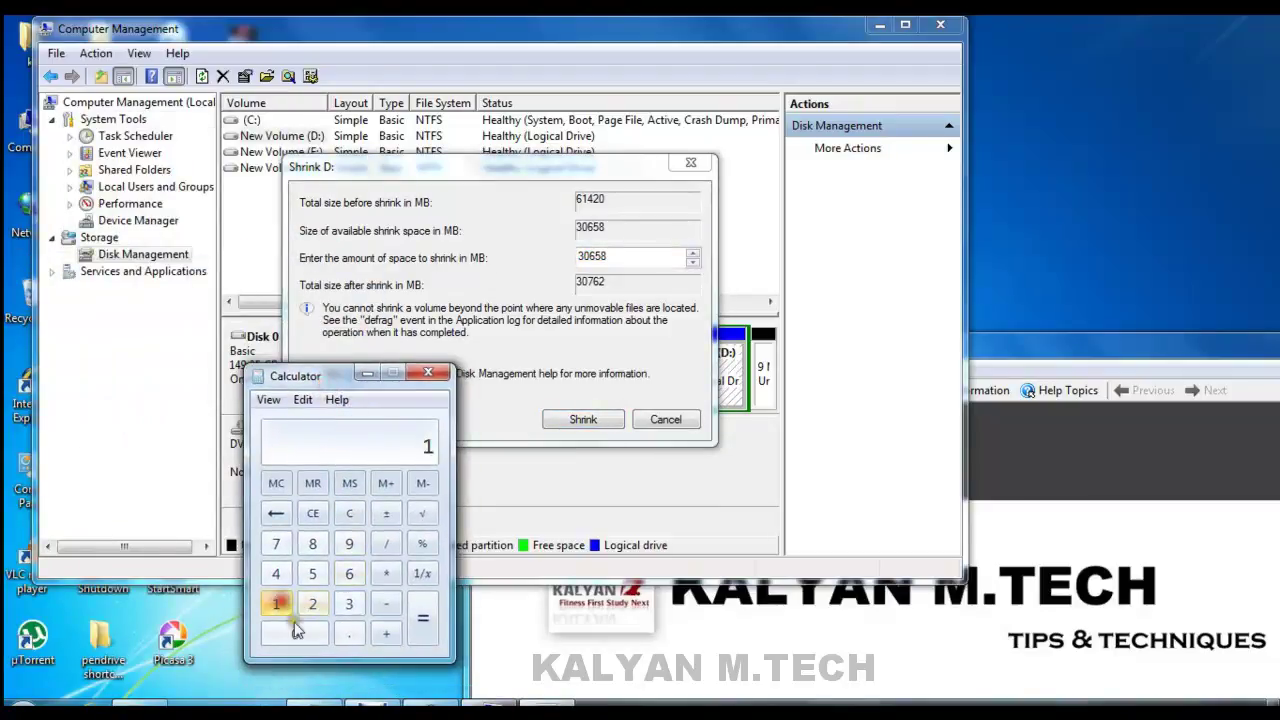
{"action": "left_click", "coordinate": [295, 634]}
{"action": "left_click", "coordinate": [313, 605]}
{"action": "left_click", "coordinate": [276, 573]}
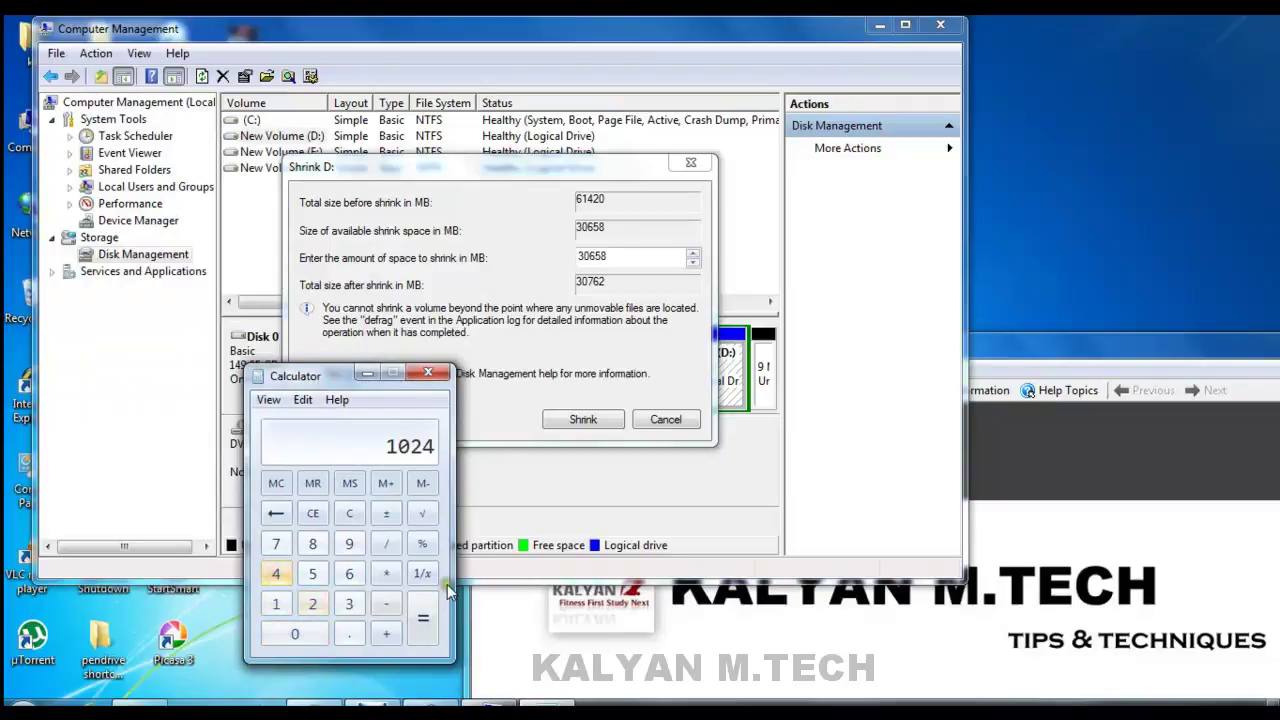
{"action": "left_click", "coordinate": [390, 578]}
{"action": "left_click", "coordinate": [312, 604]}
{"action": "left_click", "coordinate": [300, 635]}
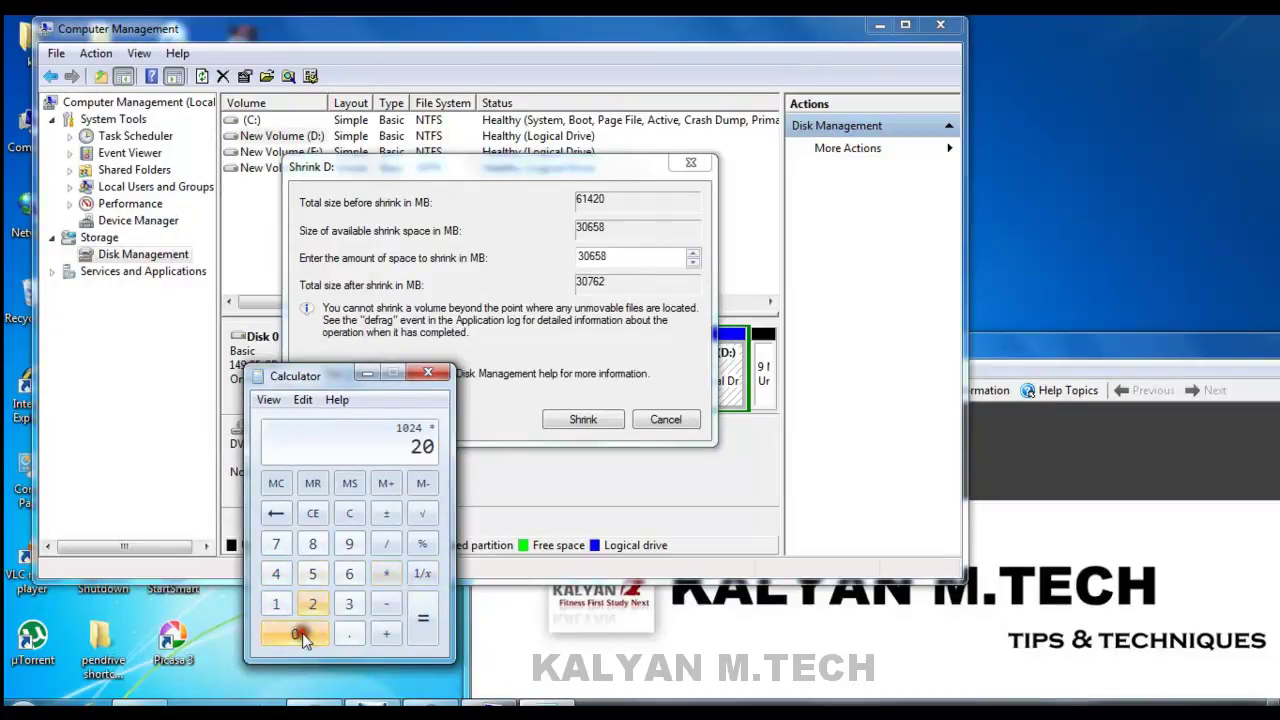
{"action": "left_click", "coordinate": [416, 630]}
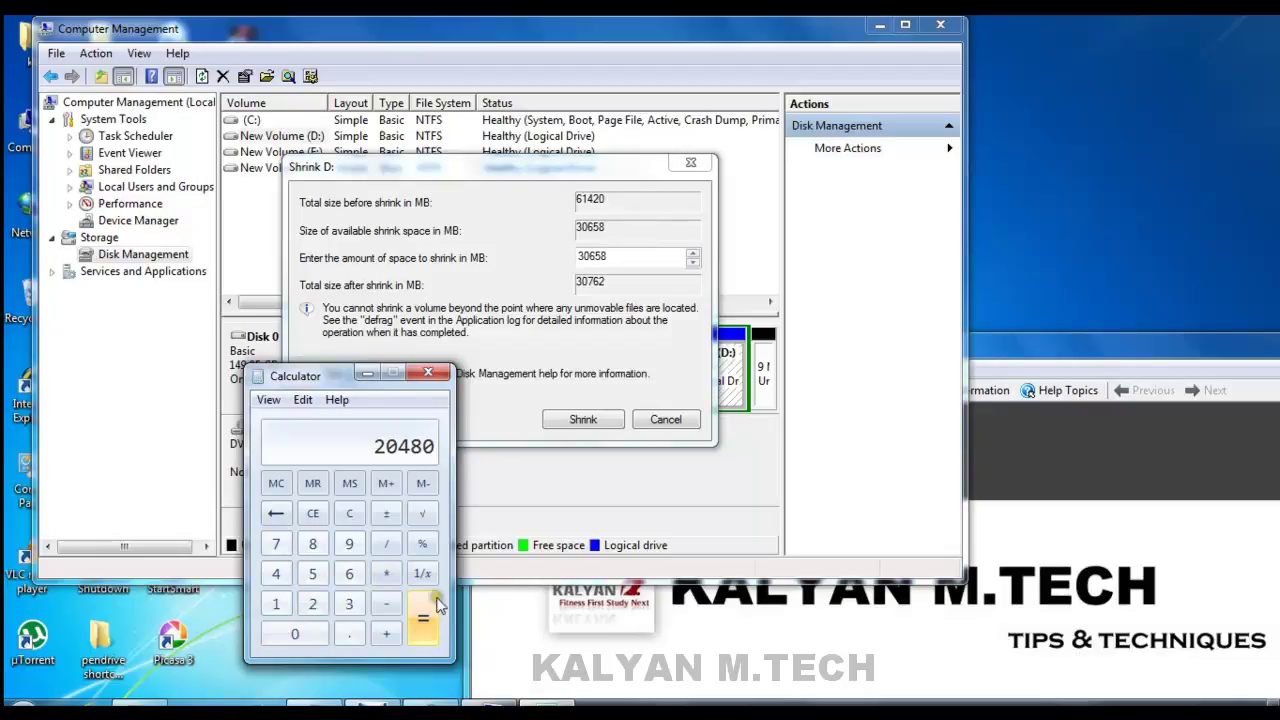
Move Calculator clear of the shrink dialog and shrink New Volume (D:) by 20480 MB
{"action": "left_click", "coordinate": [624, 256]}
{"action": "double_click", "coordinate": [604, 257]}
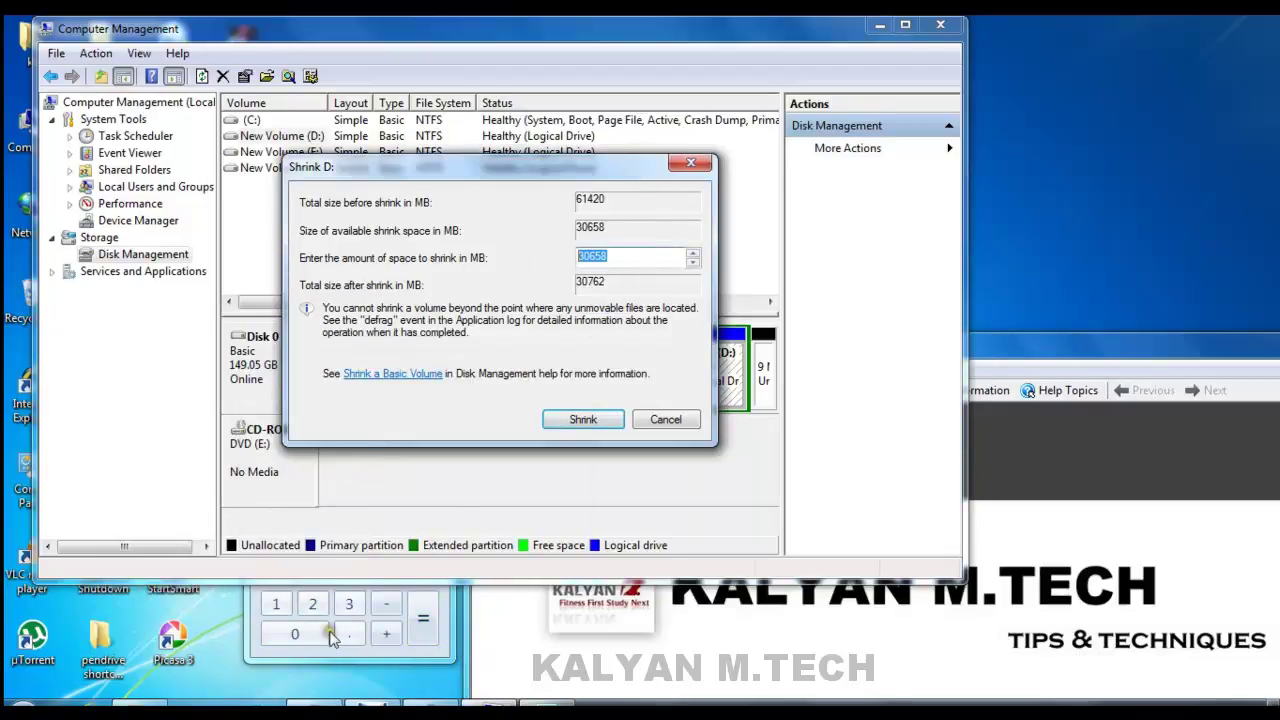
{"action": "left_click", "coordinate": [362, 660]}
{"action": "left_click_drag", "start_coordinate": [316, 378], "coordinate": [1061, 244]}
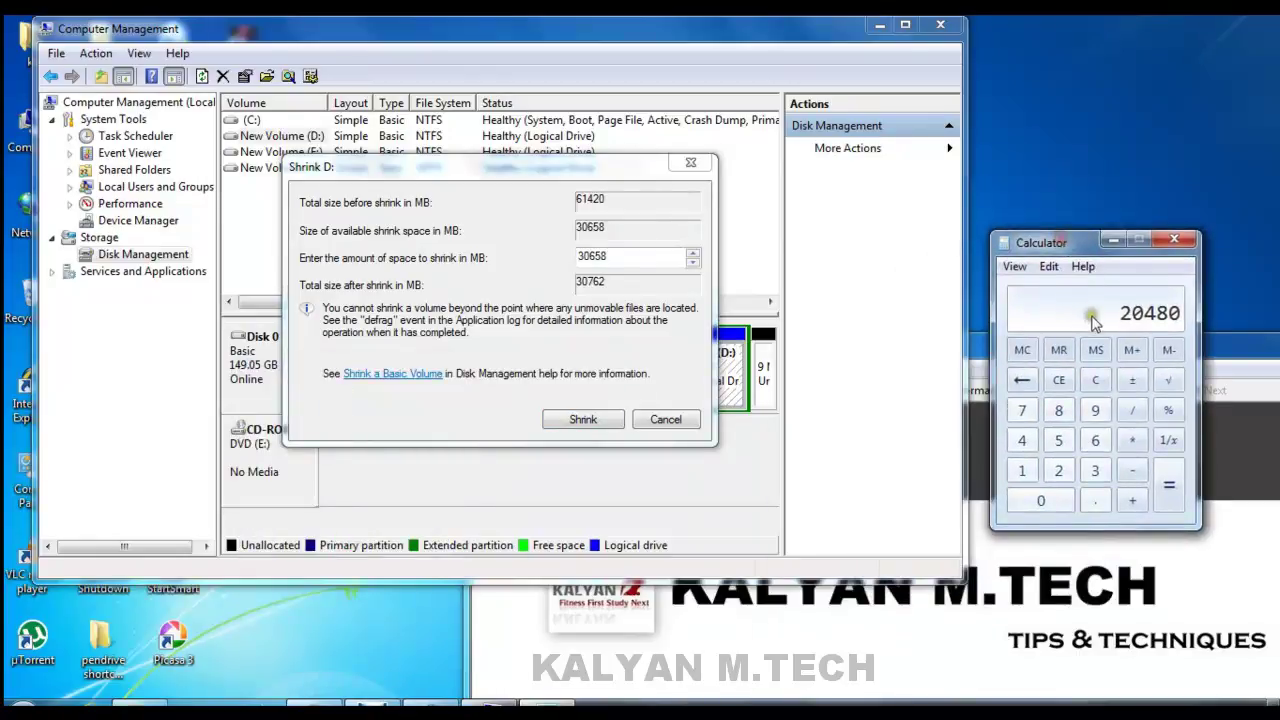
{"action": "left_click", "coordinate": [613, 257]}
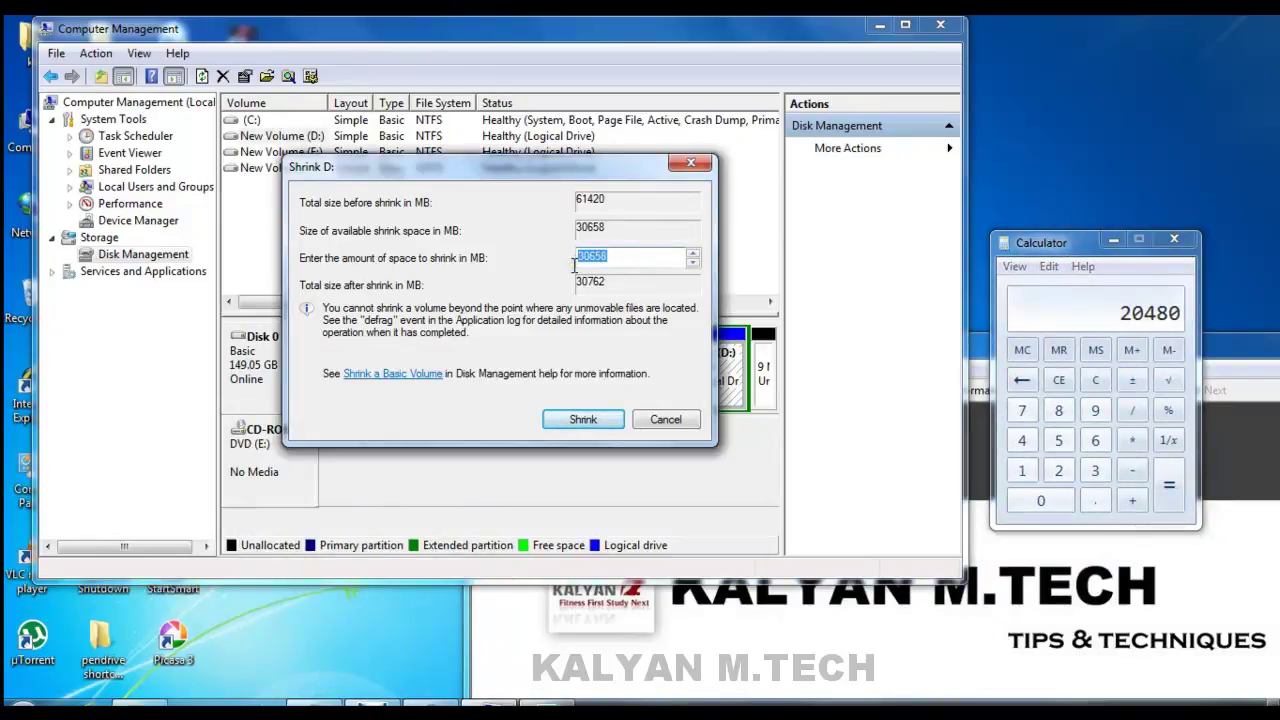
{"action": "type", "text": "2"}
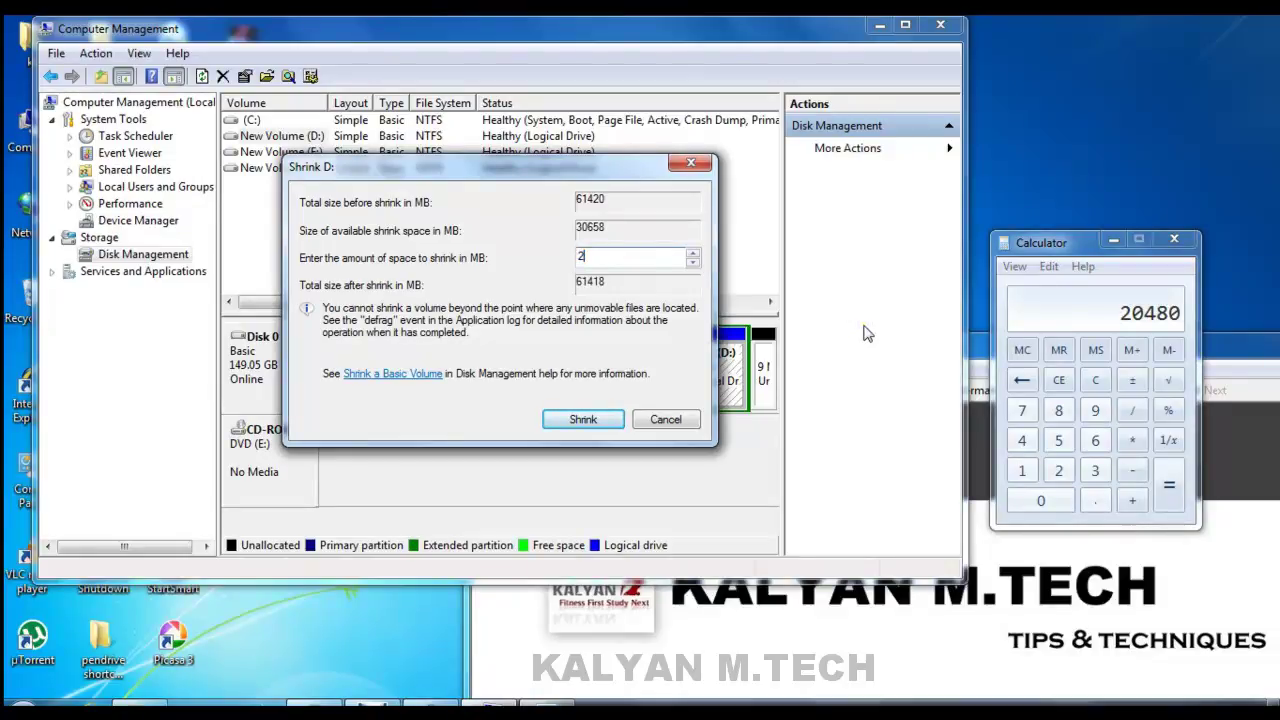
{"action": "type", "text": "0480"}
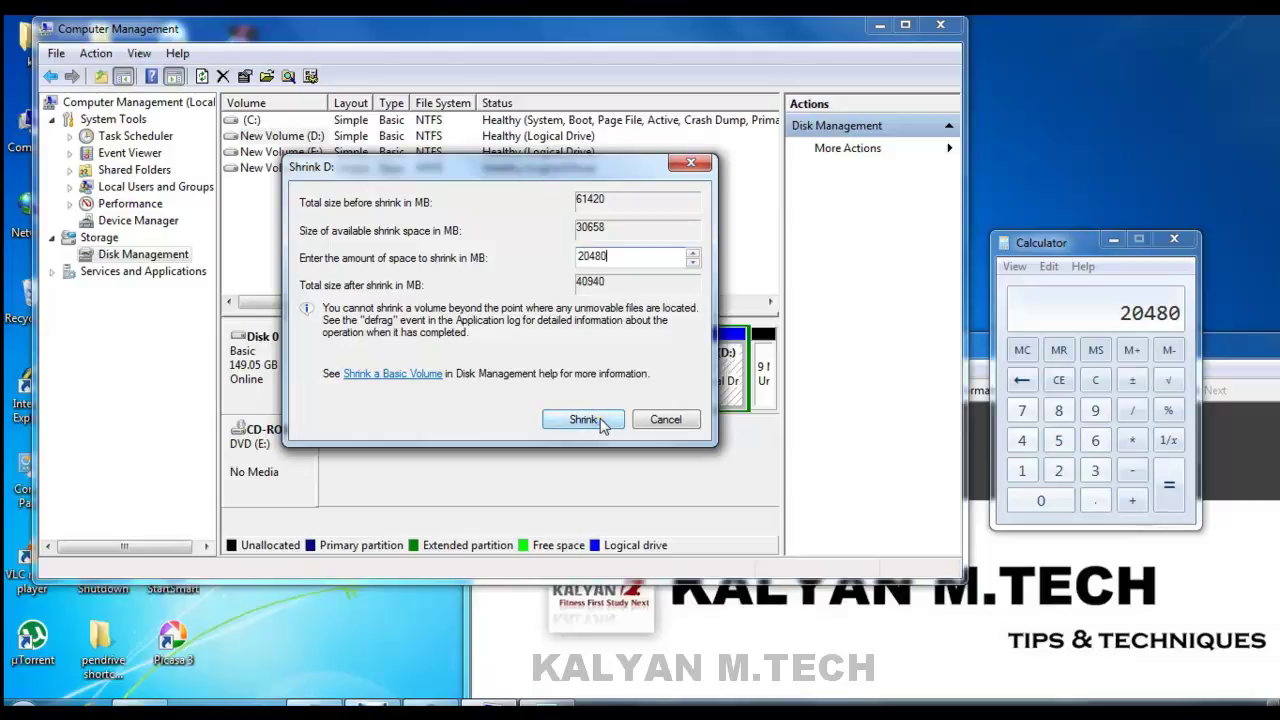
{"action": "left_click", "coordinate": [585, 420]}
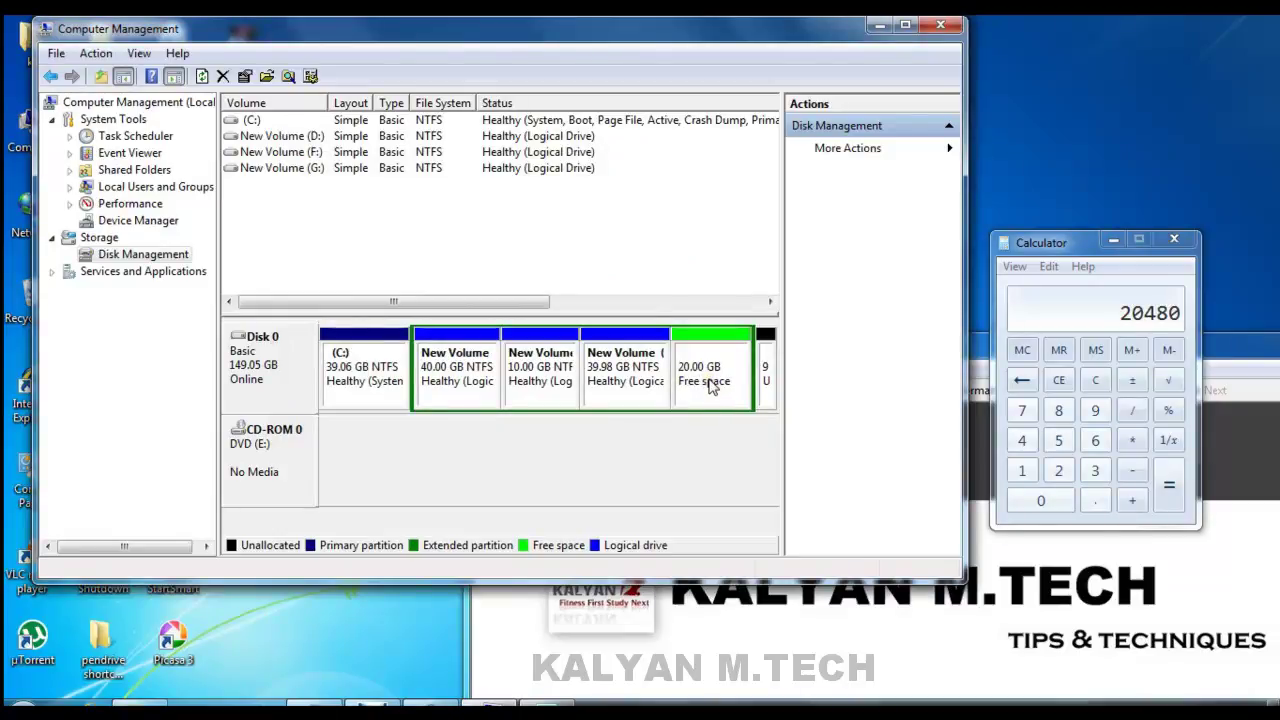
Start a new simple volume on the 20 GB free space and accept the size of 20479 MB
{"action": "right_click", "coordinate": [712, 387]}
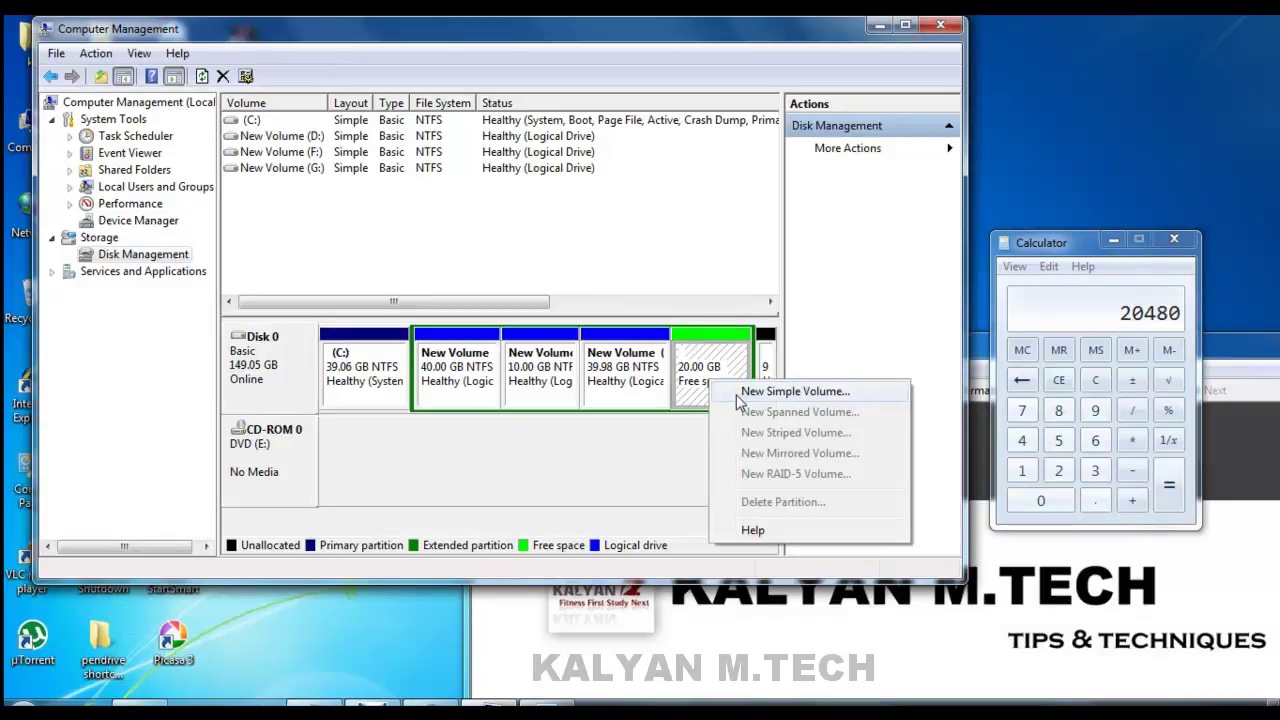
{"action": "left_click", "coordinate": [738, 395]}
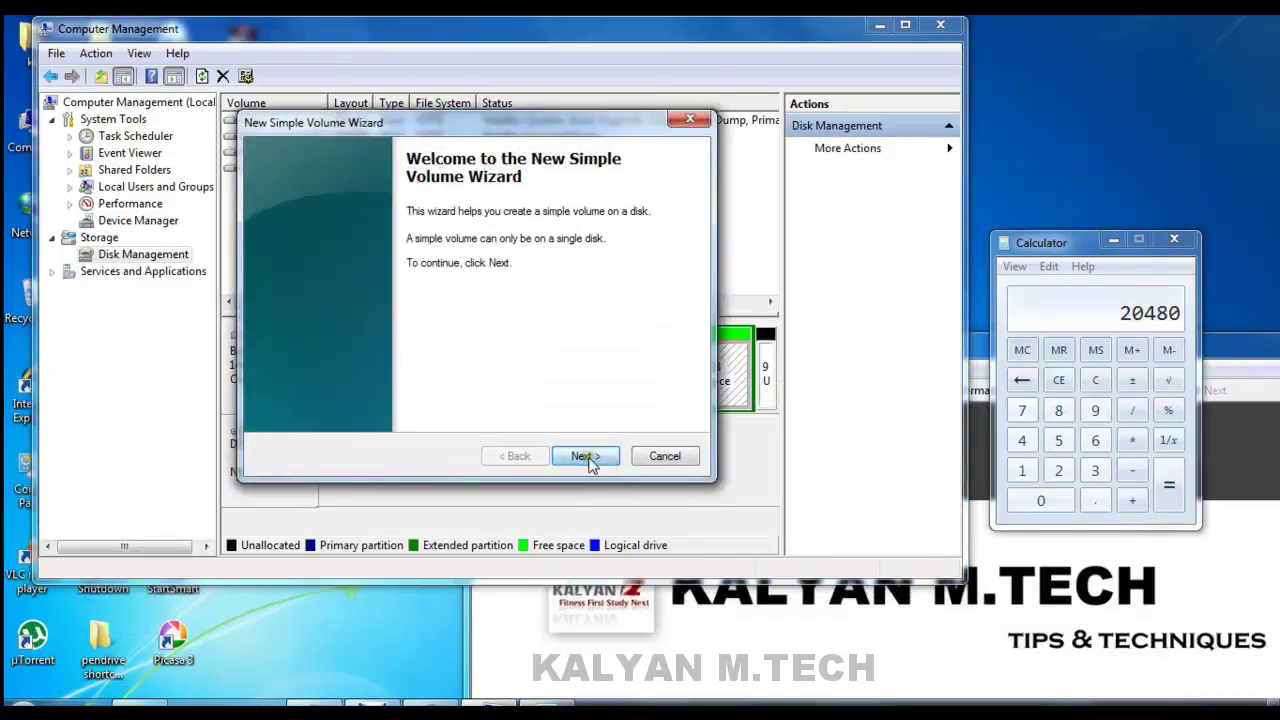
{"action": "left_click", "coordinate": [588, 458]}
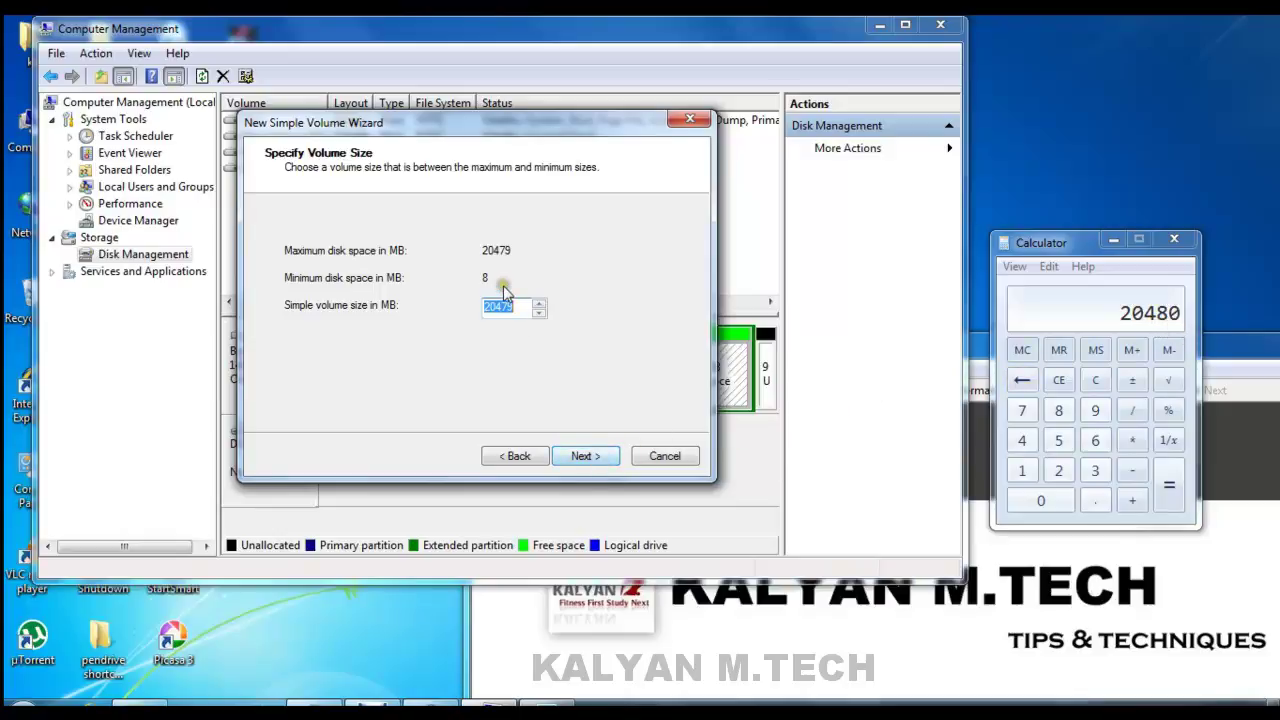
{"action": "left_click", "coordinate": [585, 457]}
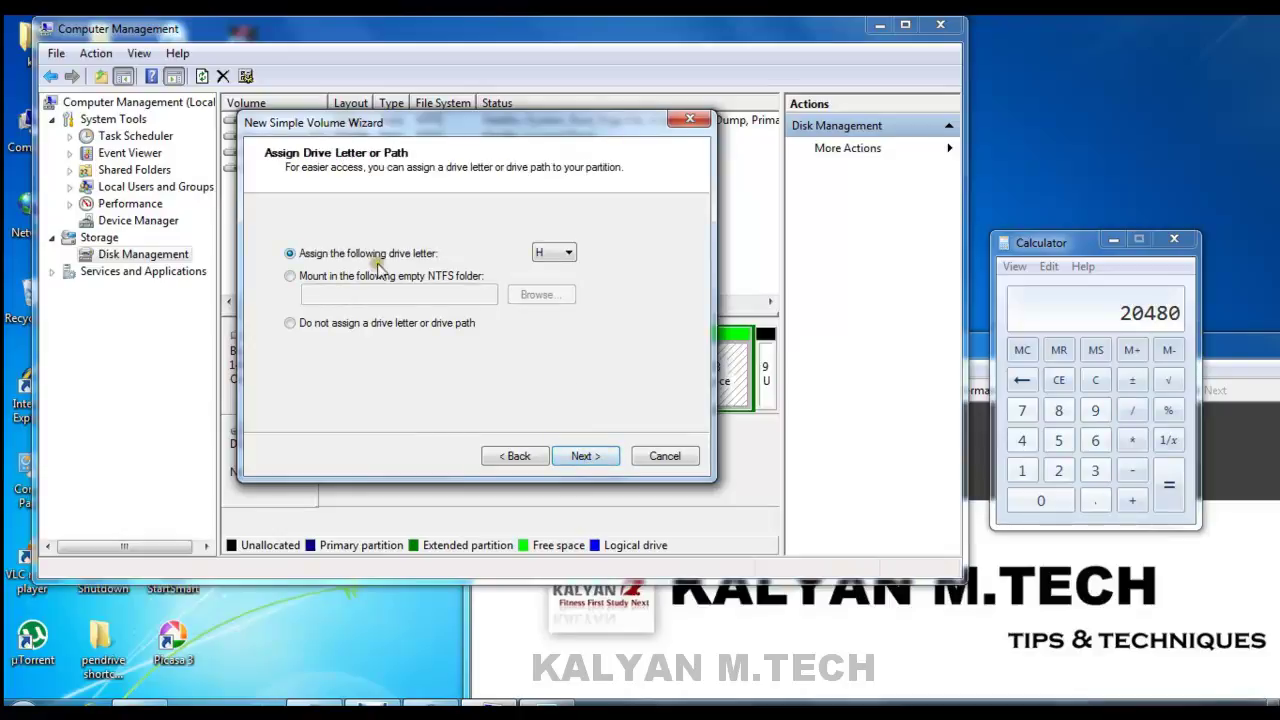
Check the existing drives and available letters, and assign drive letter H to the new volume
{"action": "double_click", "coordinate": [18, 122]}
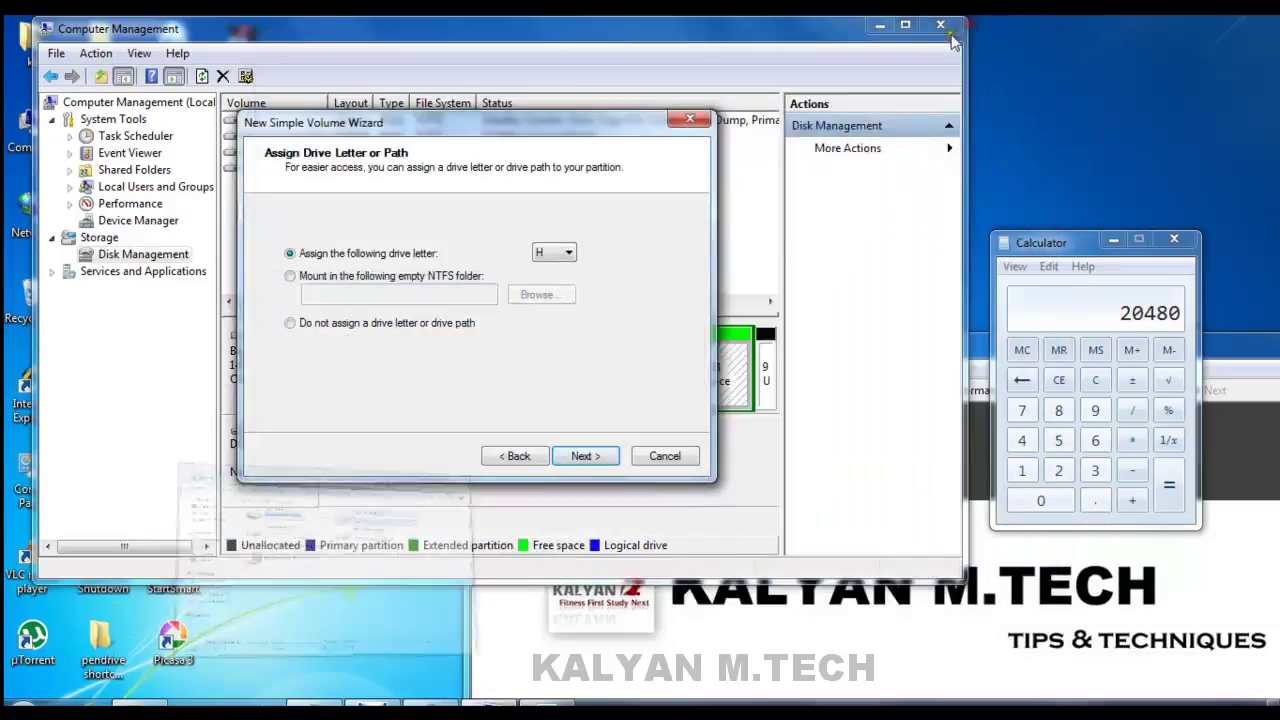
{"action": "left_click", "coordinate": [567, 253]}
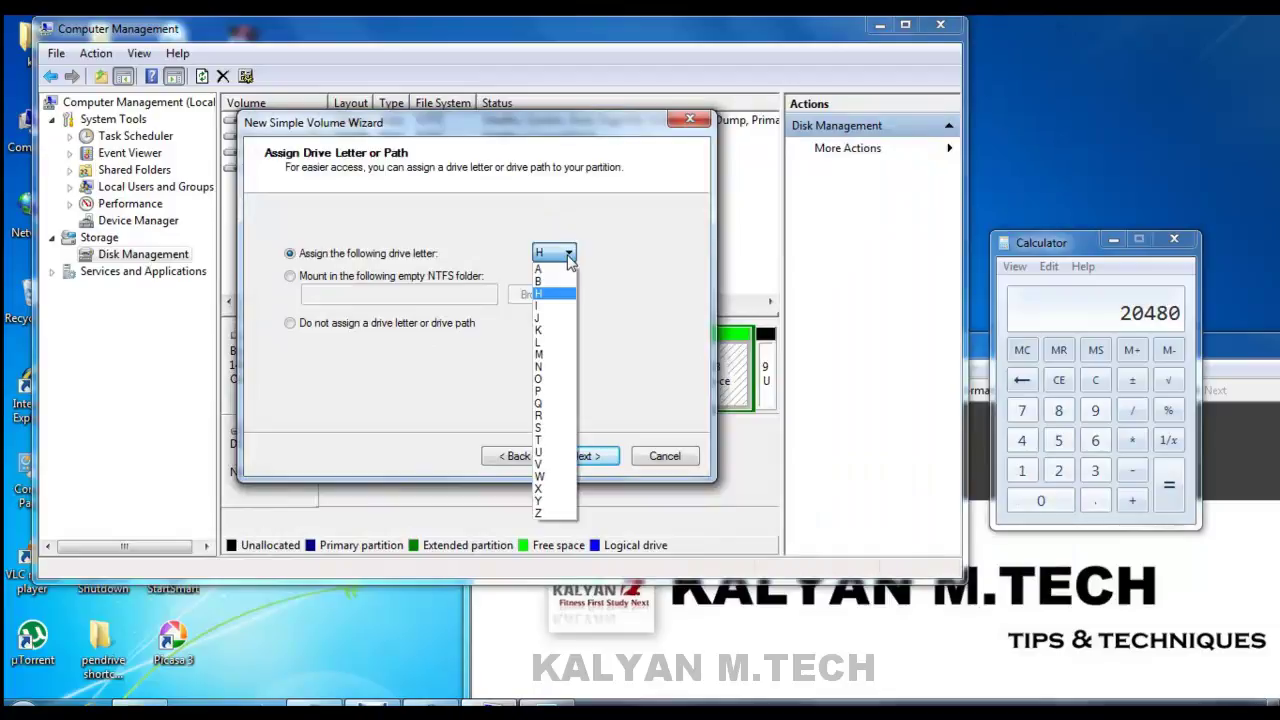
{"action": "left_click", "coordinate": [567, 256]}
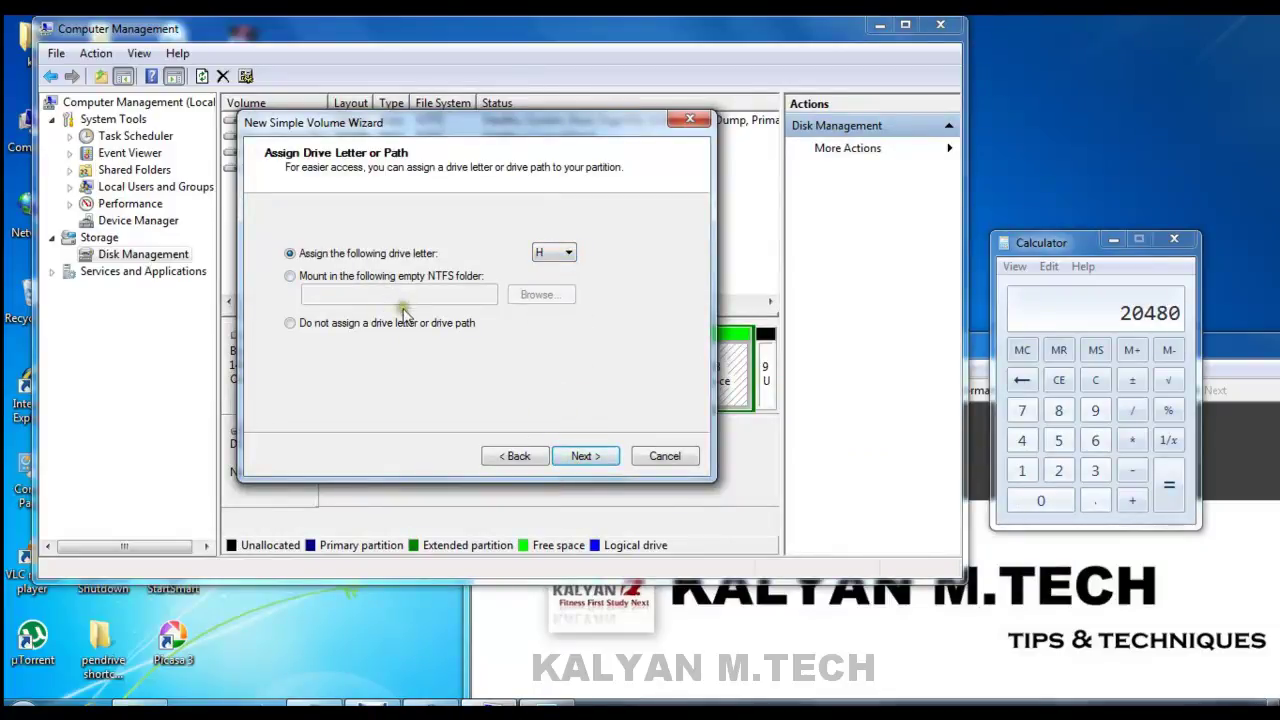
{"action": "left_click", "coordinate": [591, 458]}
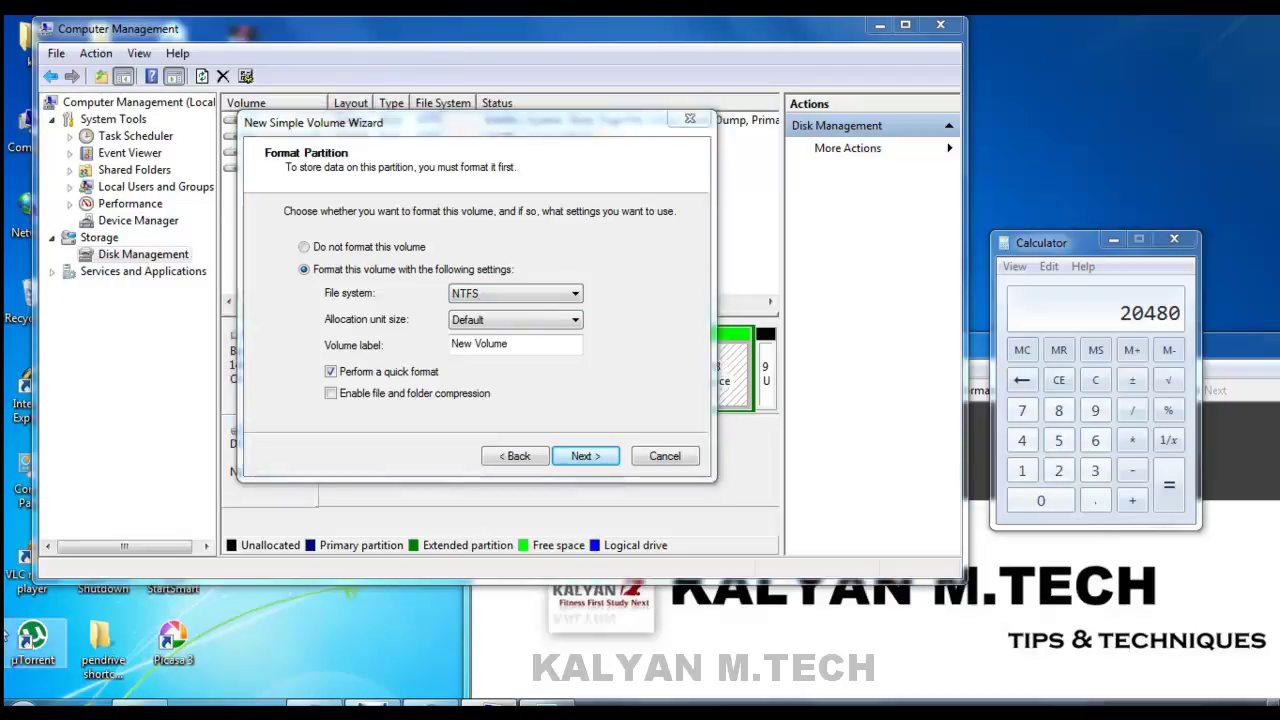
Open the fat text document from the Desktop folder, read the file system names, and put its windows away
{"action": "key", "text": "super"}
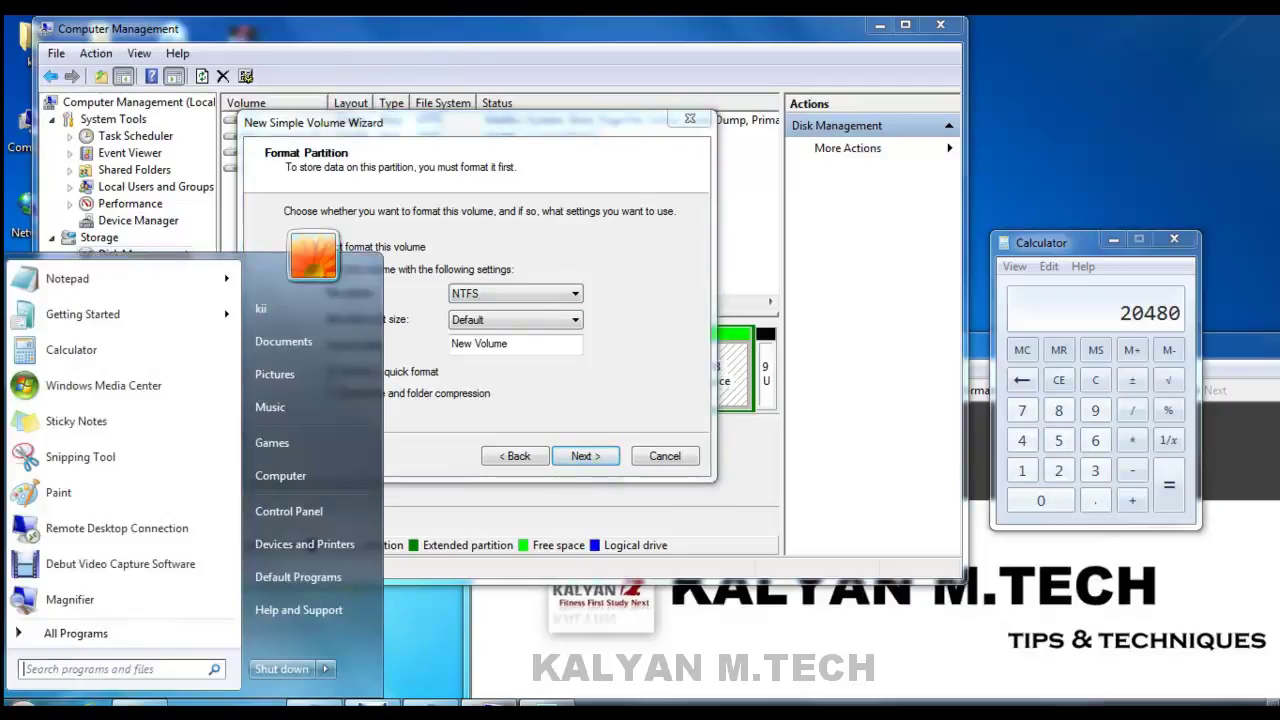
{"action": "left_click", "coordinate": [280, 475]}
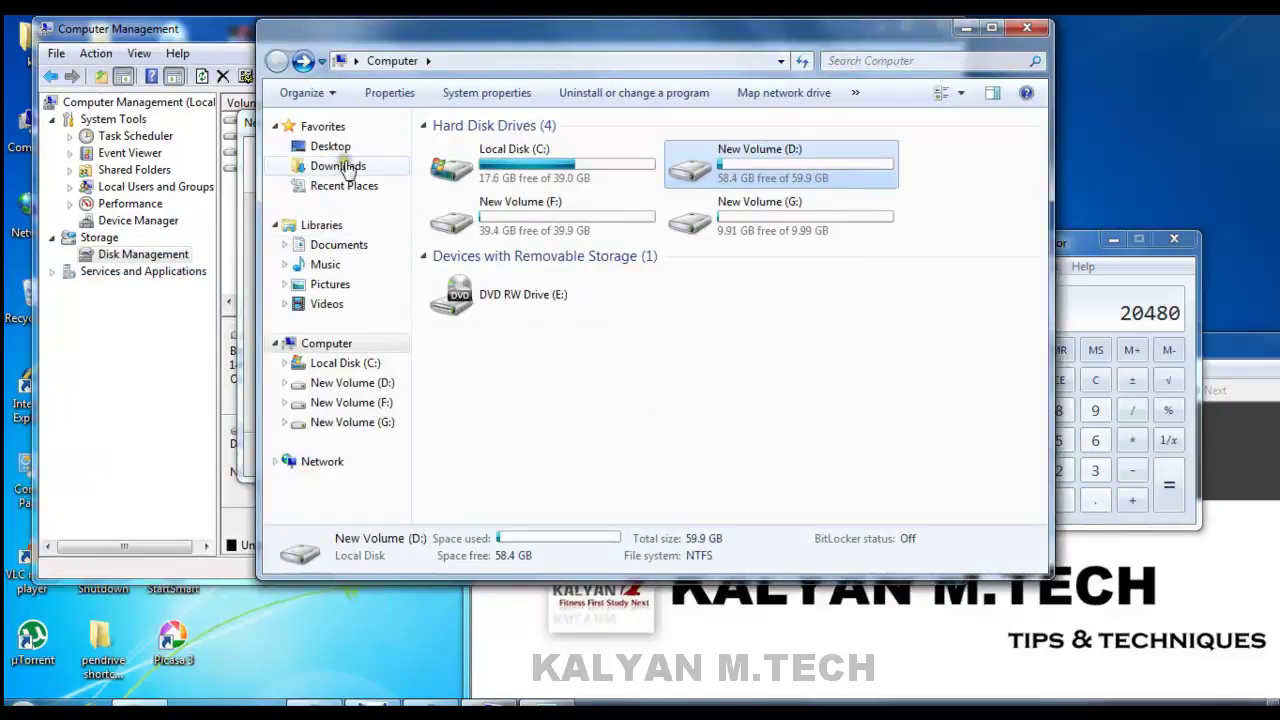
{"action": "left_click", "coordinate": [347, 165]}
{"action": "left_click", "coordinate": [333, 147]}
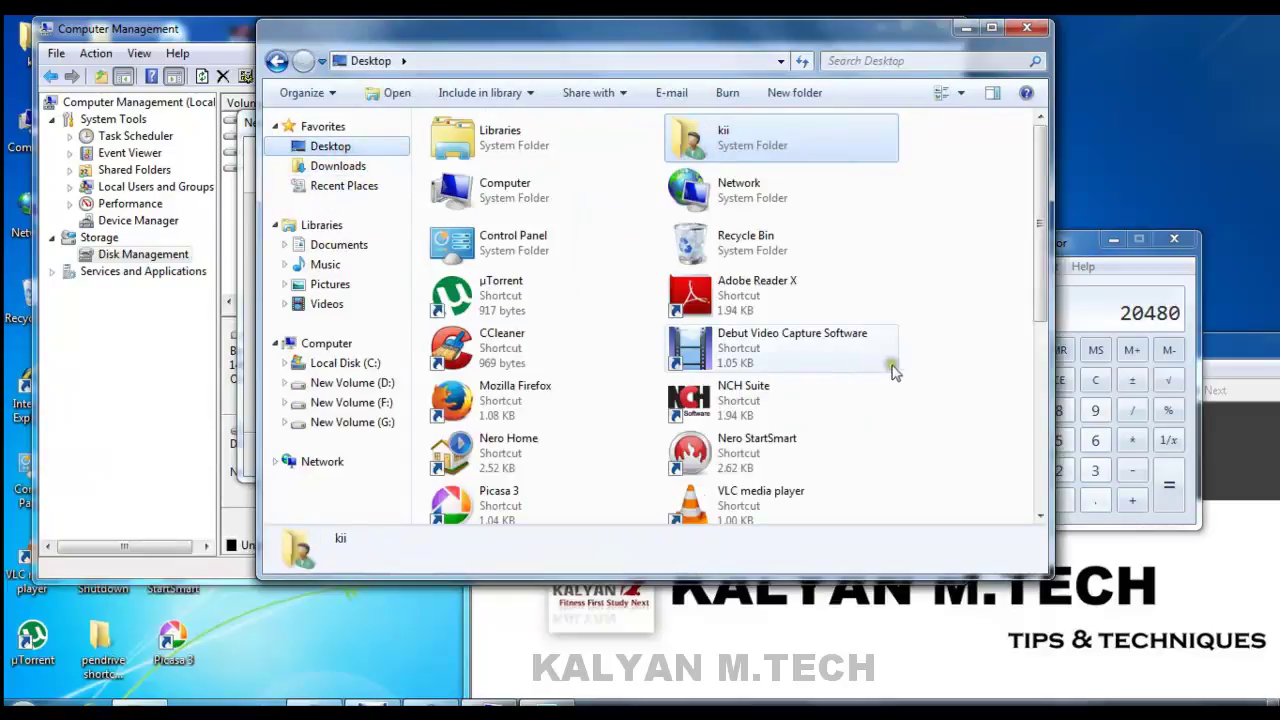
{"action": "left_click", "coordinate": [737, 411]}
{"action": "scroll", "coordinate": [737, 415], "scroll_direction": "down", "scroll_amount": 3}
{"action": "left_click", "coordinate": [540, 345]}
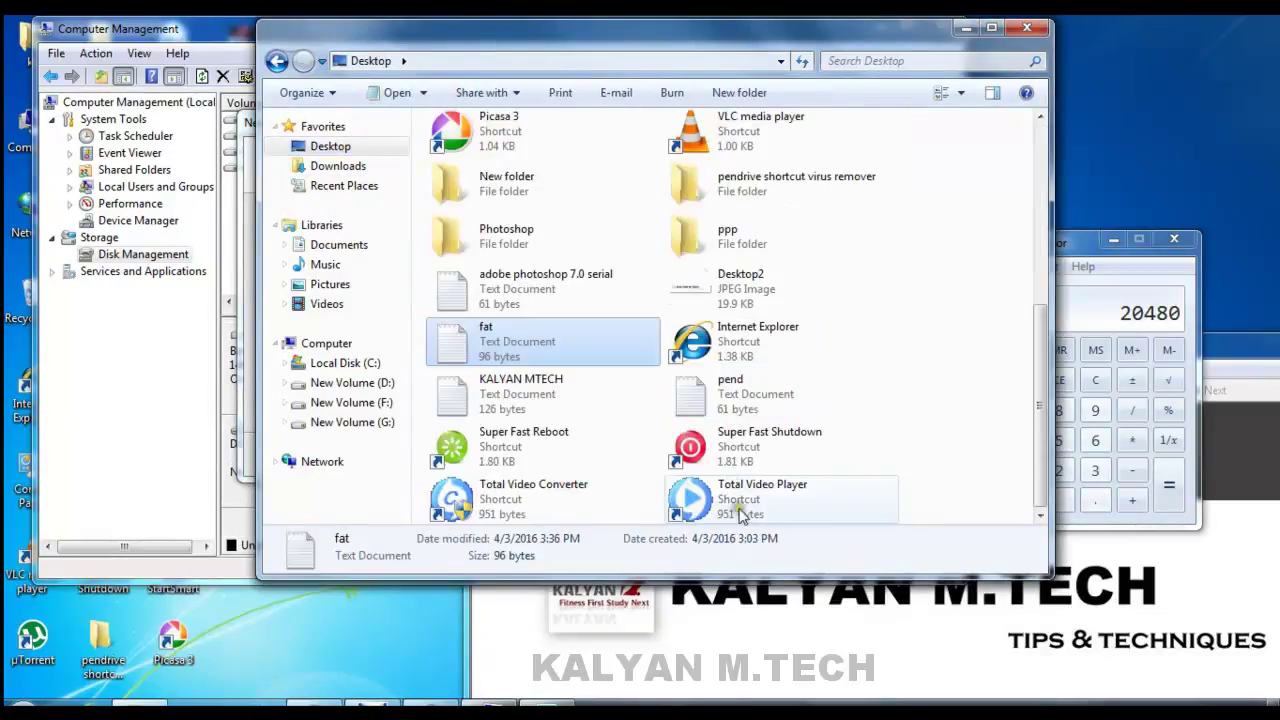
{"action": "double_click", "coordinate": [543, 340]}
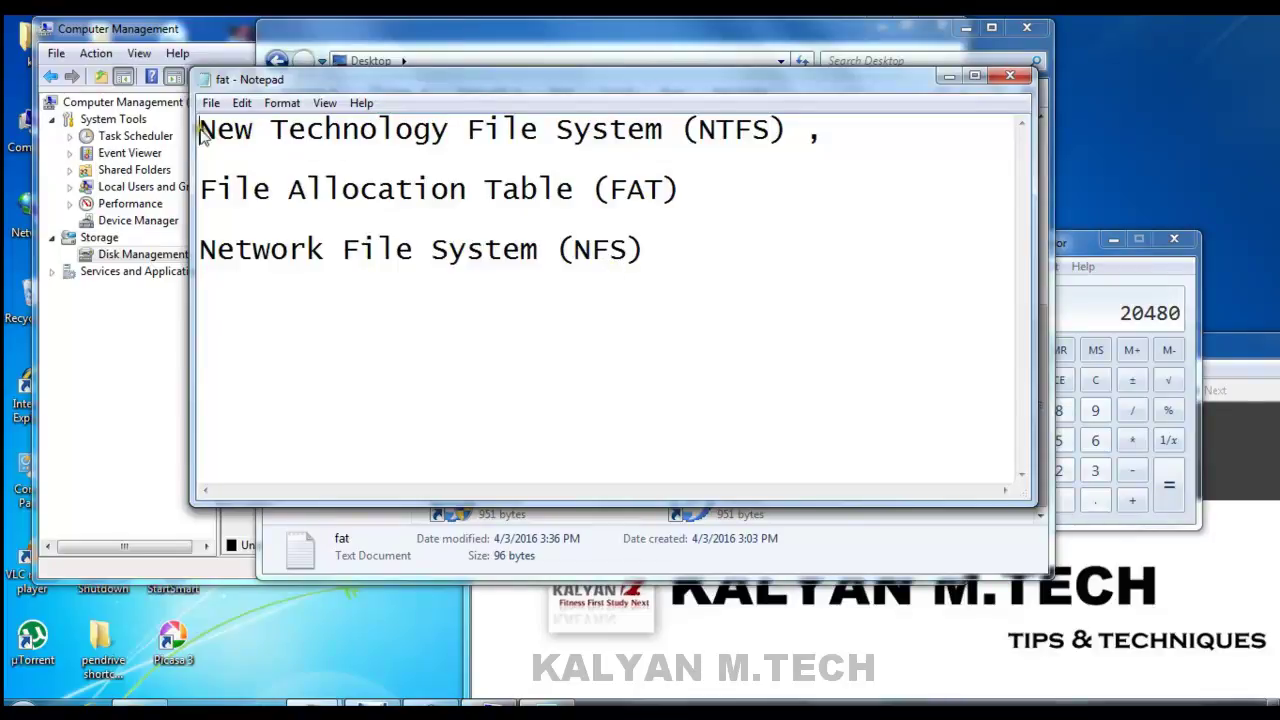
{"action": "left_click_drag", "start_coordinate": [215, 130], "coordinate": [712, 132]}
{"action": "left_click", "coordinate": [1010, 76]}
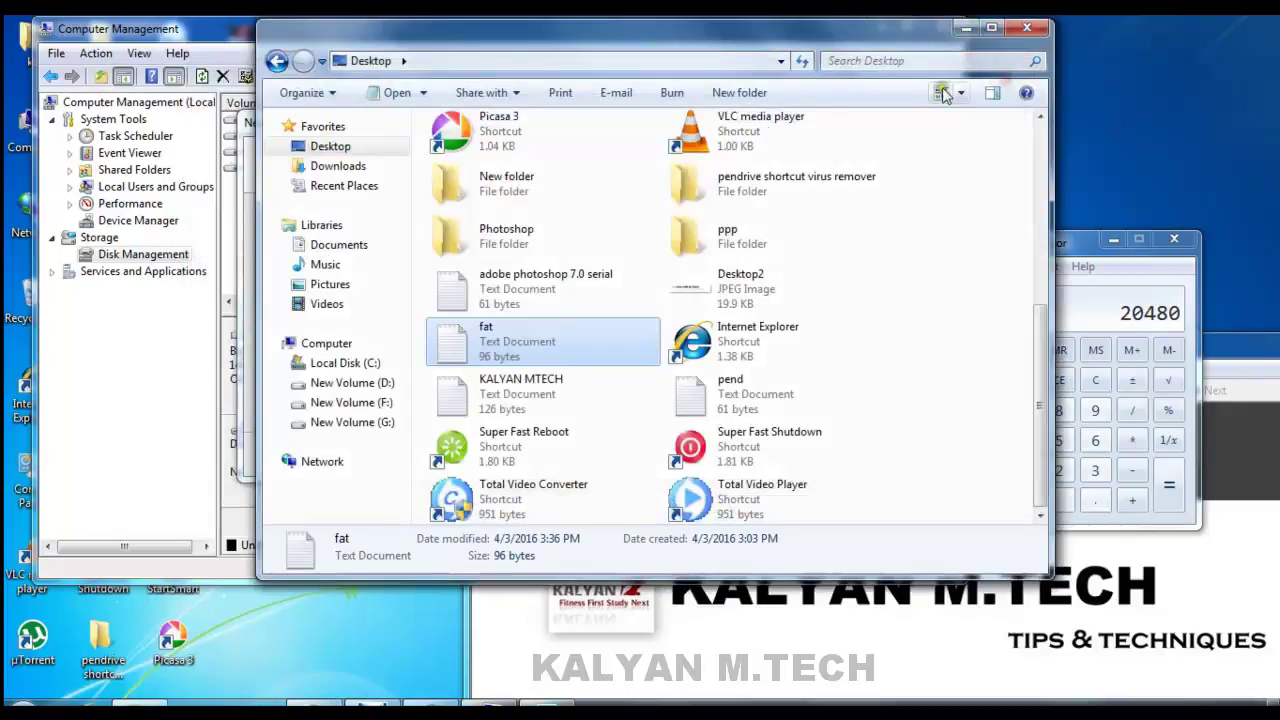
{"action": "left_click", "coordinate": [968, 30]}
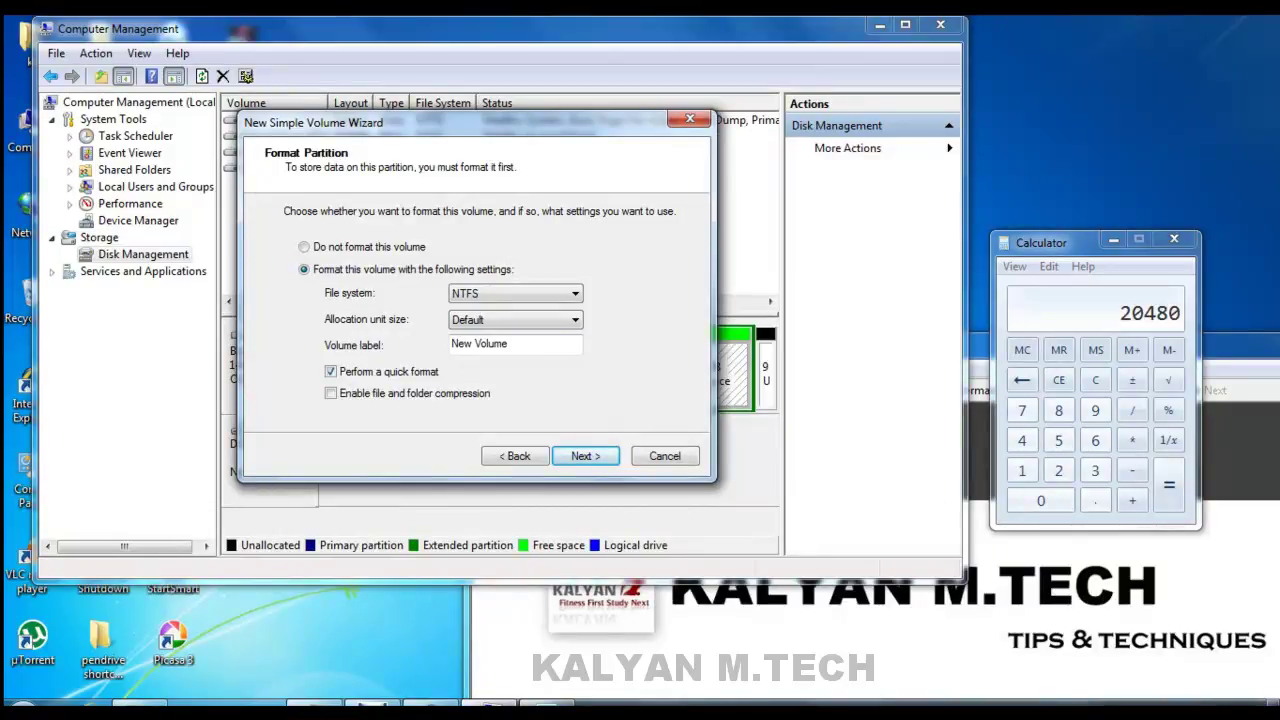
View the format options for New Volume (F:) from the Computer window and close them without formatting
{"action": "key", "text": "super"}
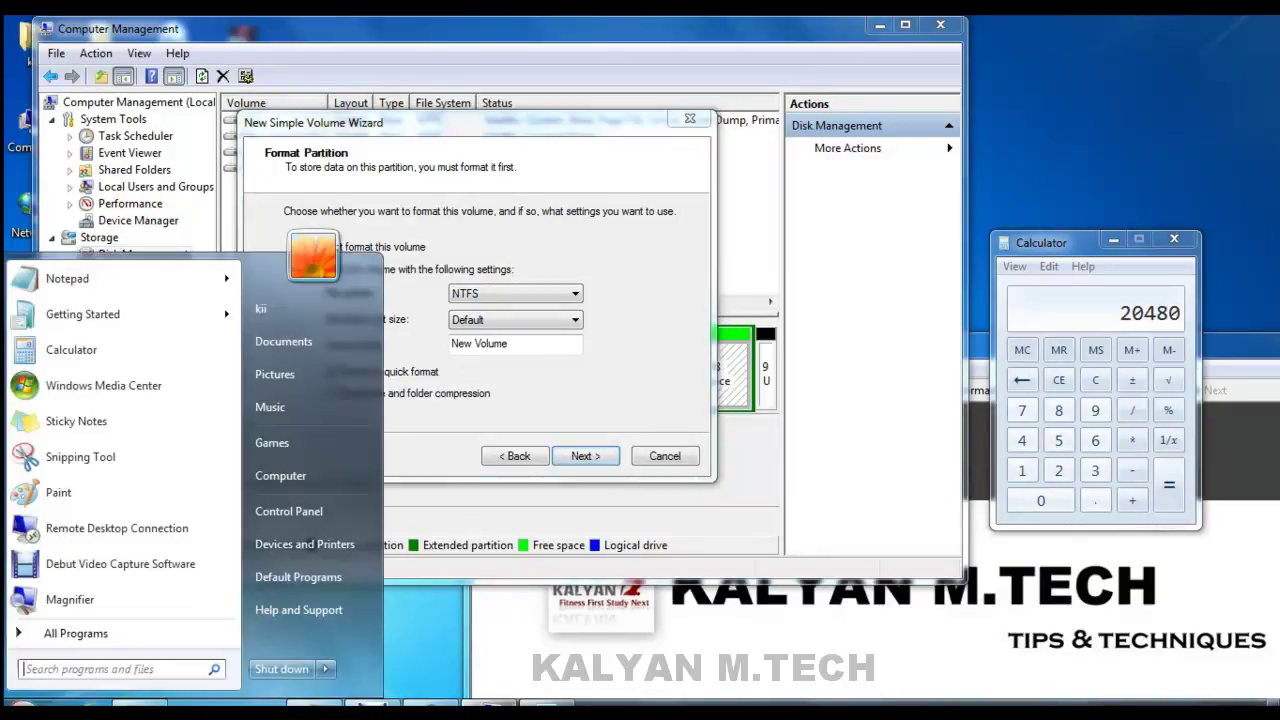
{"action": "left_click", "coordinate": [310, 490]}
{"action": "left_click_drag", "start_coordinate": [666, 86], "coordinate": [889, 111]}
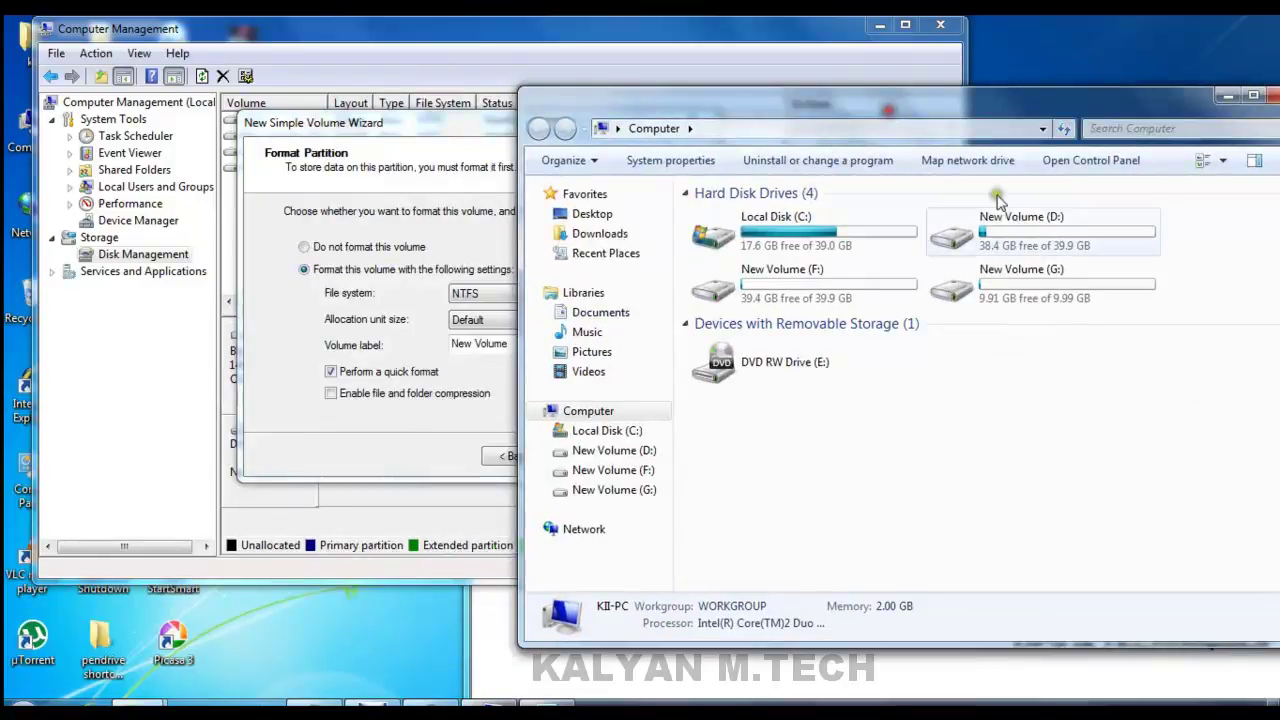
{"action": "right_click", "coordinate": [857, 287]}
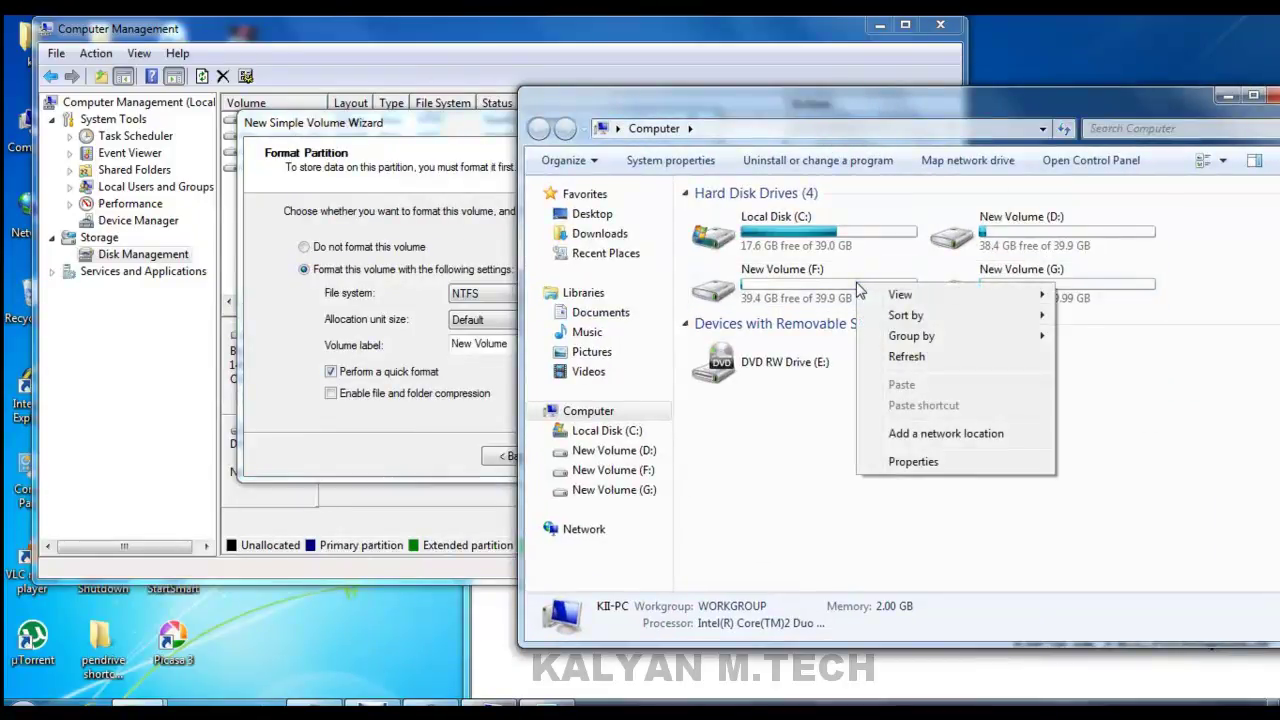
{"action": "left_click", "coordinate": [808, 296]}
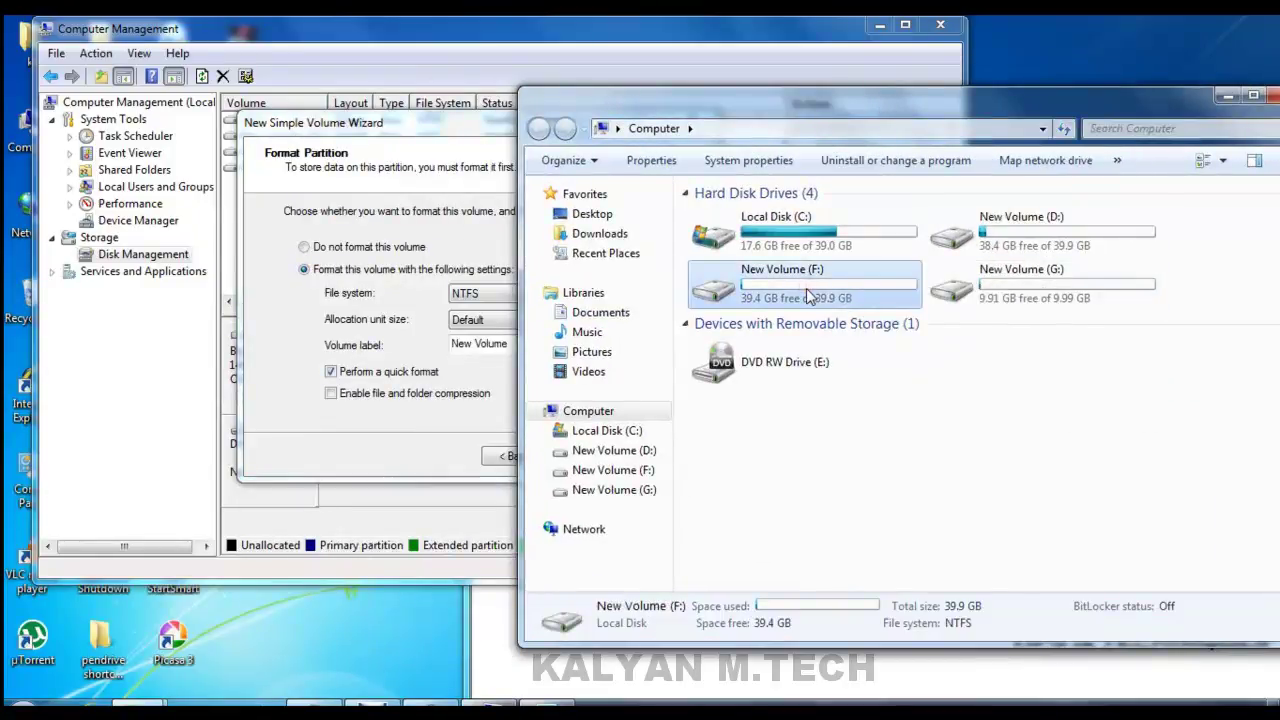
{"action": "right_click", "coordinate": [808, 296]}
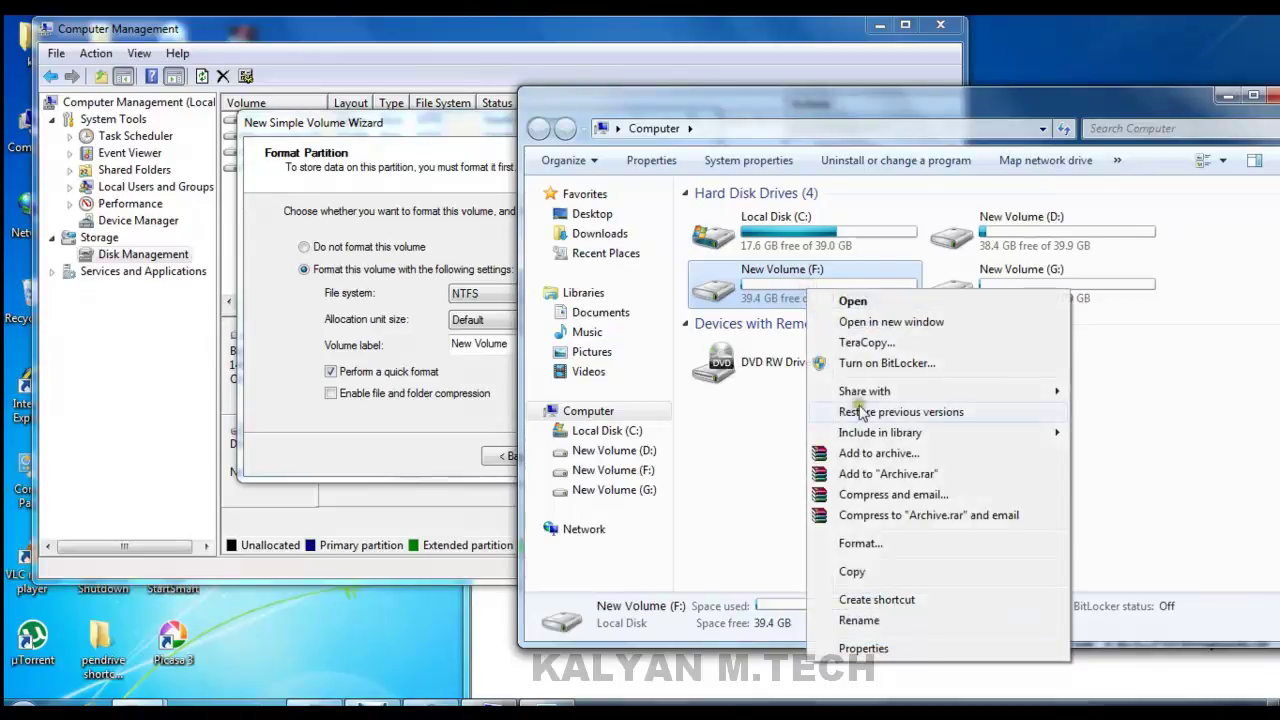
{"action": "left_click", "coordinate": [862, 551]}
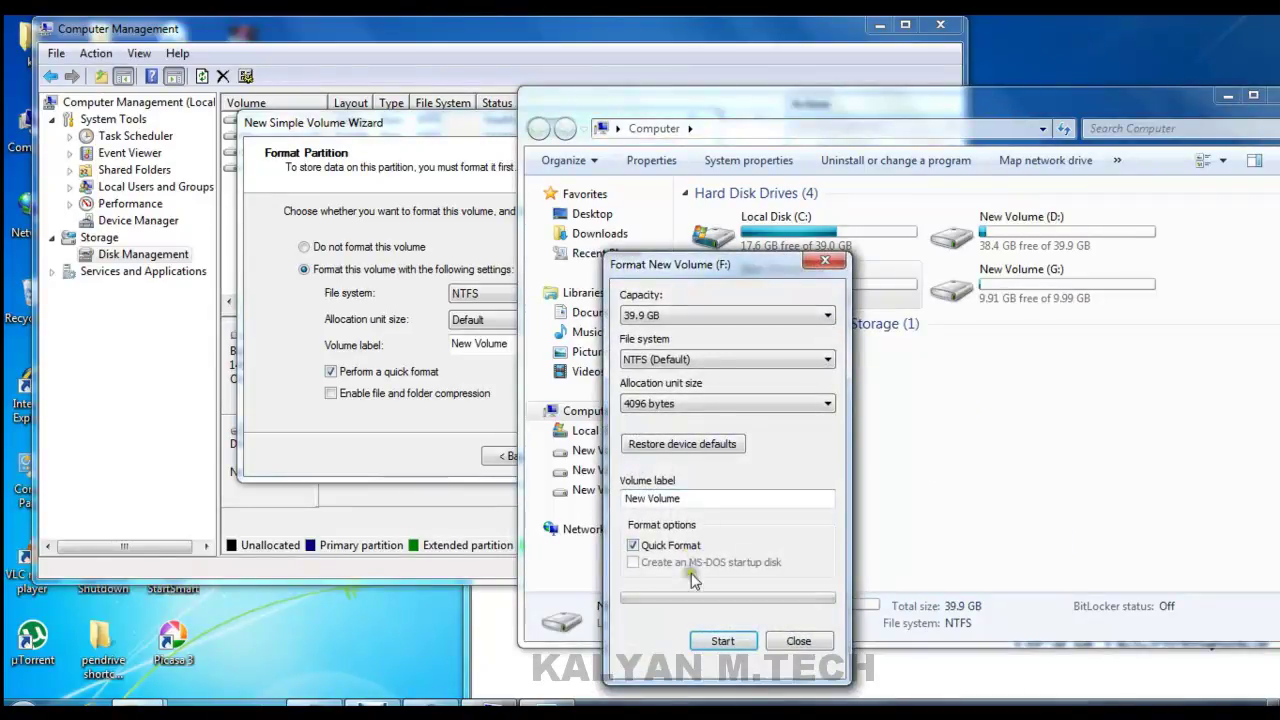
{"action": "left_click", "coordinate": [720, 641]}
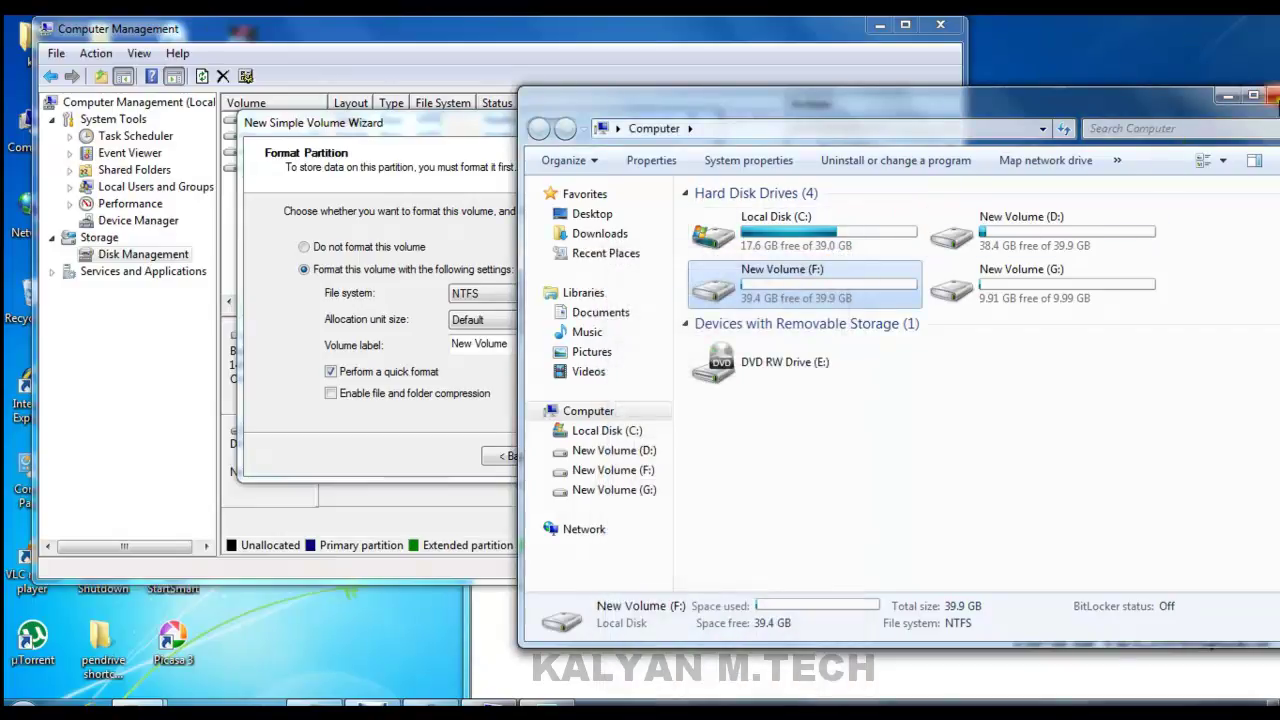
{"action": "left_click", "coordinate": [1270, 95]}
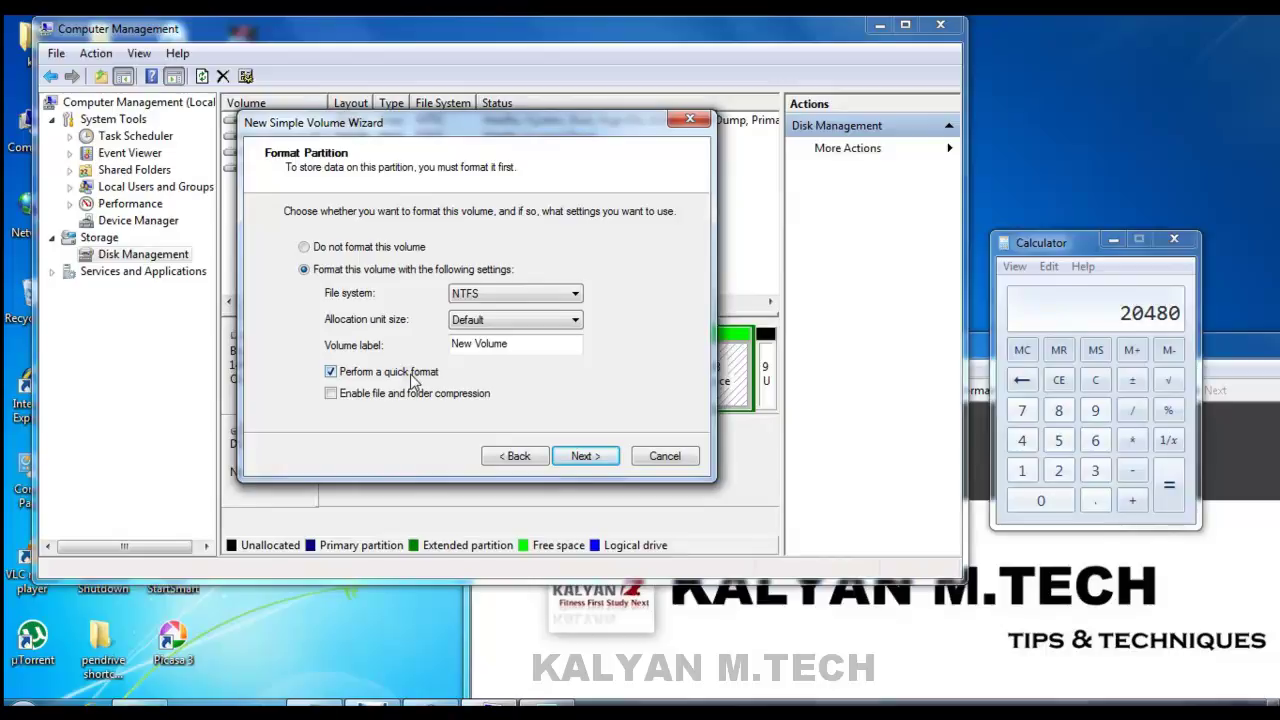
Finish creating the volume with NTFS, default allocation unit size, label New Volume and quick format, and select the new partition
{"action": "left_click", "coordinate": [598, 458]}
{"action": "left_click", "coordinate": [588, 457]}
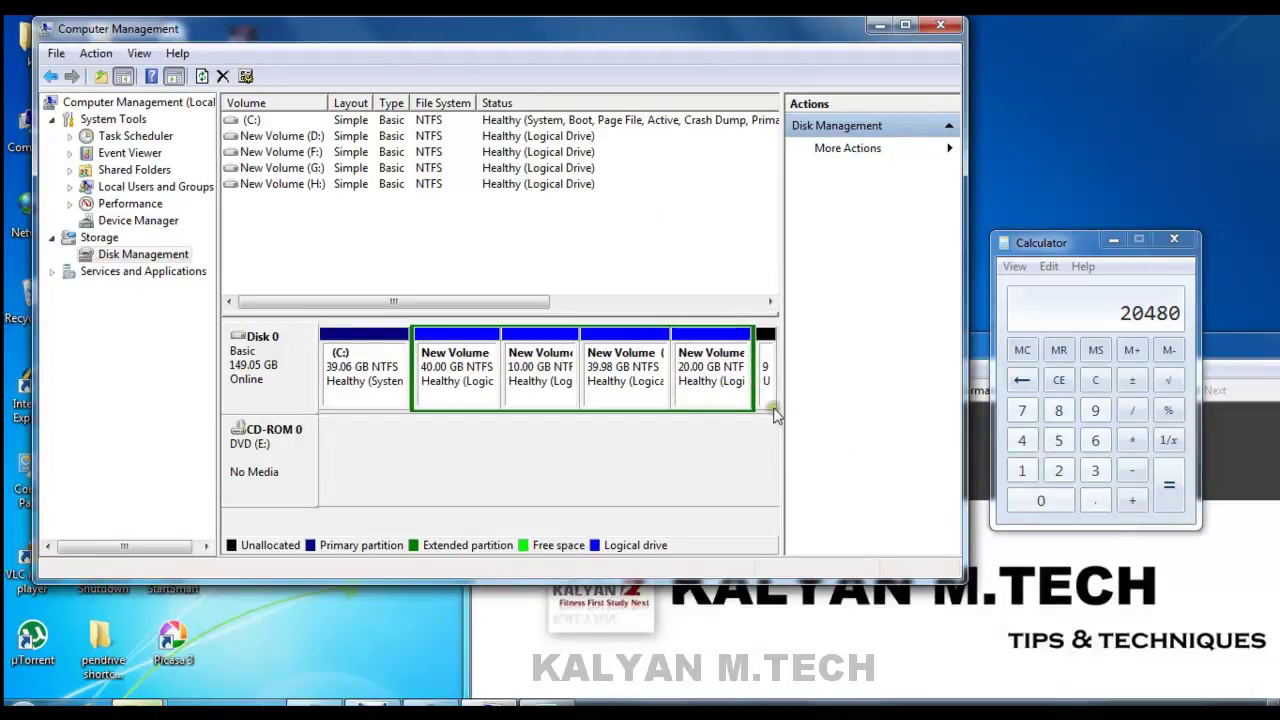
{"action": "left_click", "coordinate": [722, 388]}
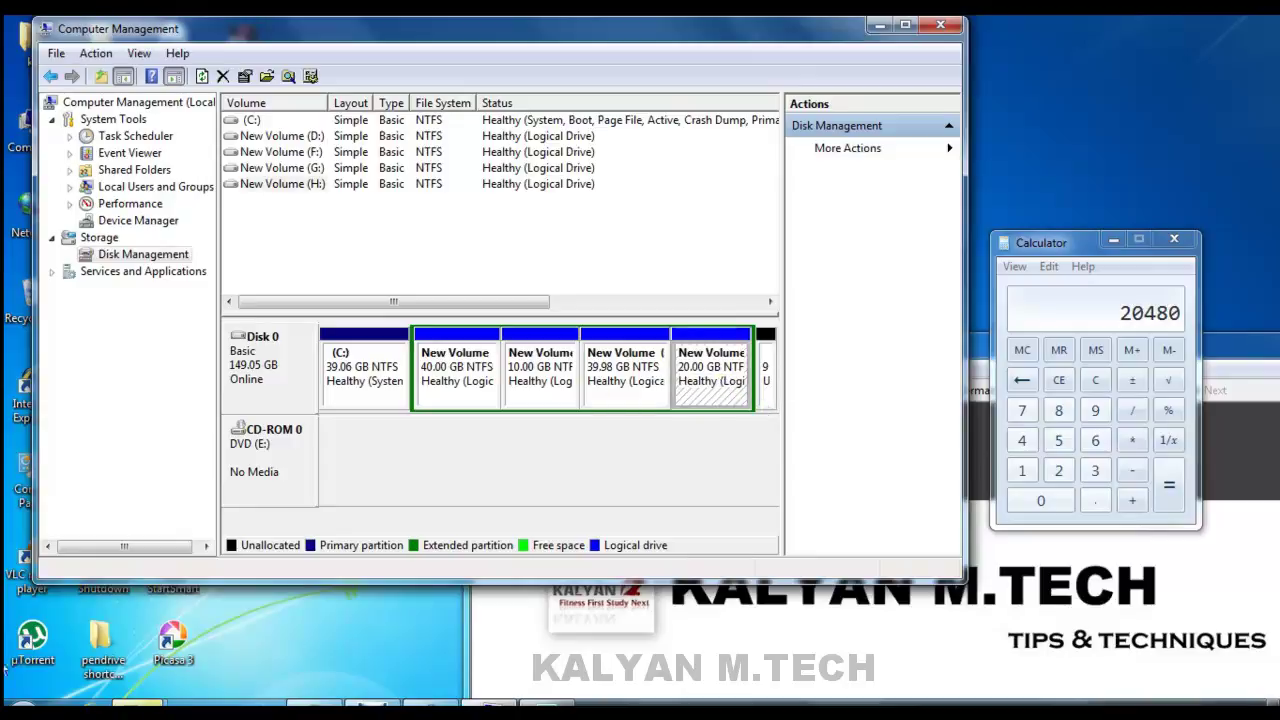
Check that New Volume (H:) is listed in the Computer window and look inside it
{"action": "left_click", "coordinate": [18, 706]}
{"action": "left_click", "coordinate": [300, 480]}
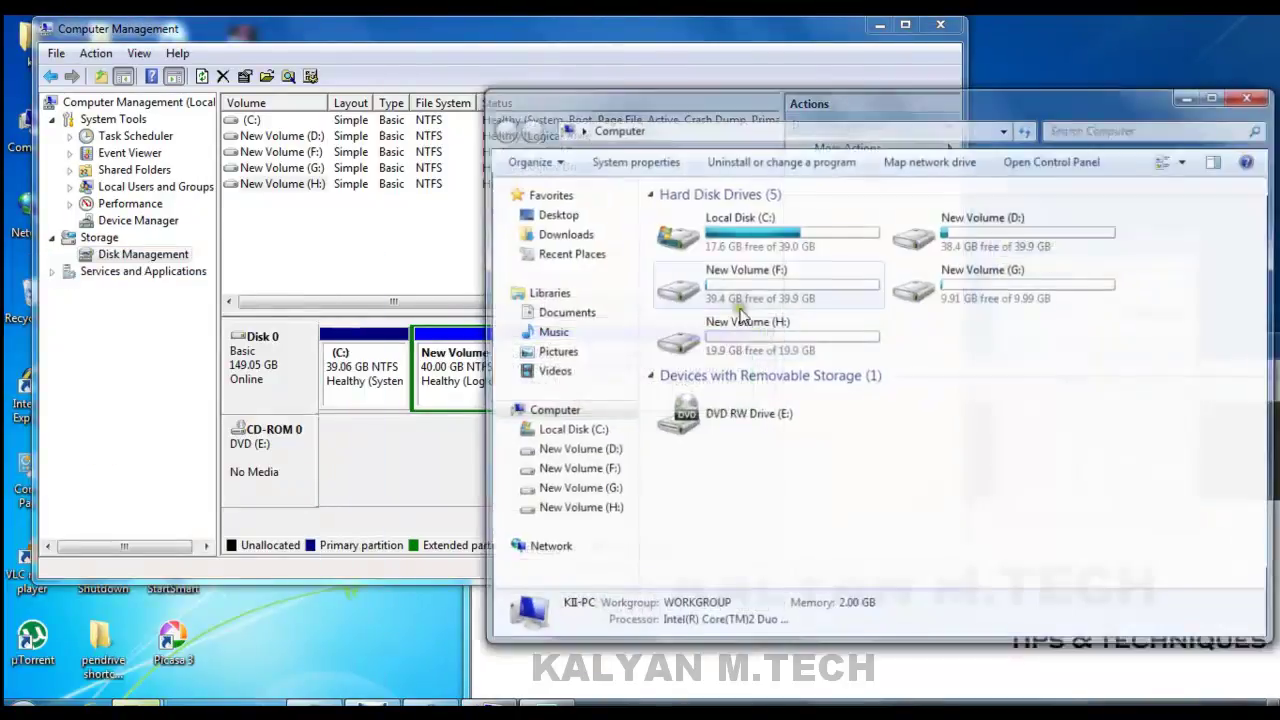
{"action": "double_click", "coordinate": [783, 345]}
{"action": "left_click", "coordinate": [503, 130]}
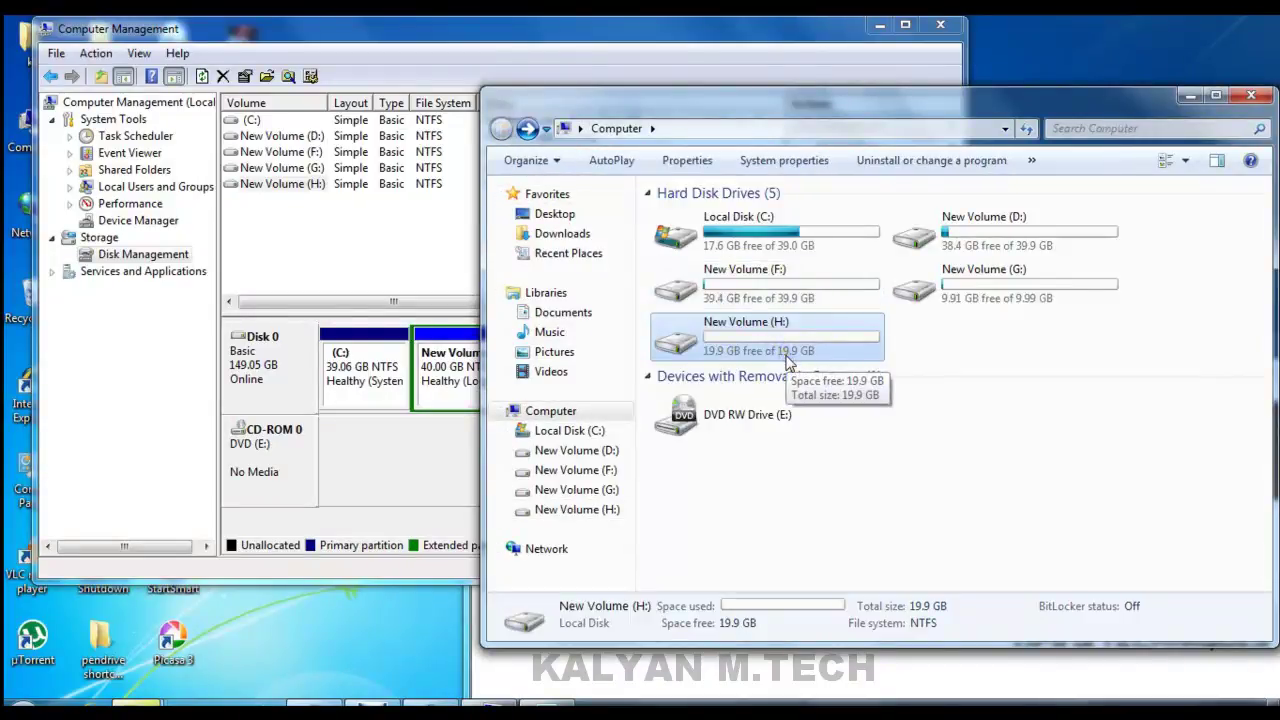
Check the existing files on New Volume (D:), including the recorded on april 3 folder, and return to the drive list
{"action": "double_click", "coordinate": [993, 246]}
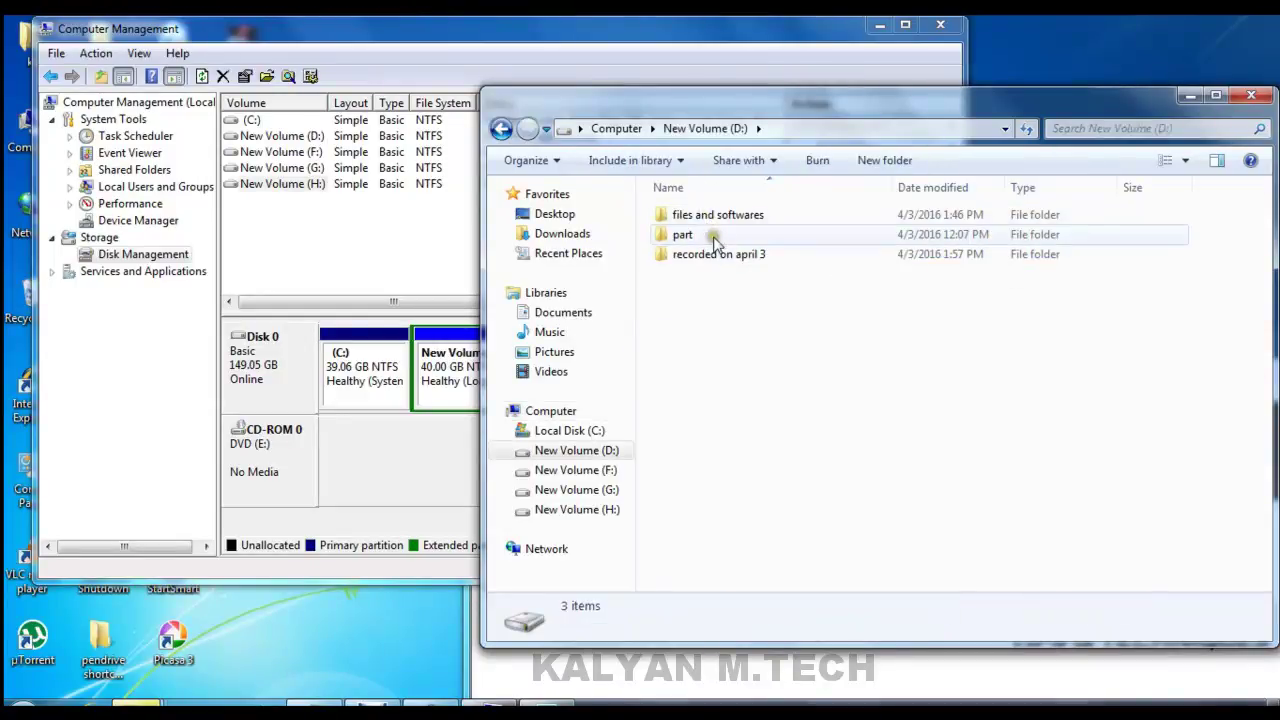
{"action": "double_click", "coordinate": [725, 254]}
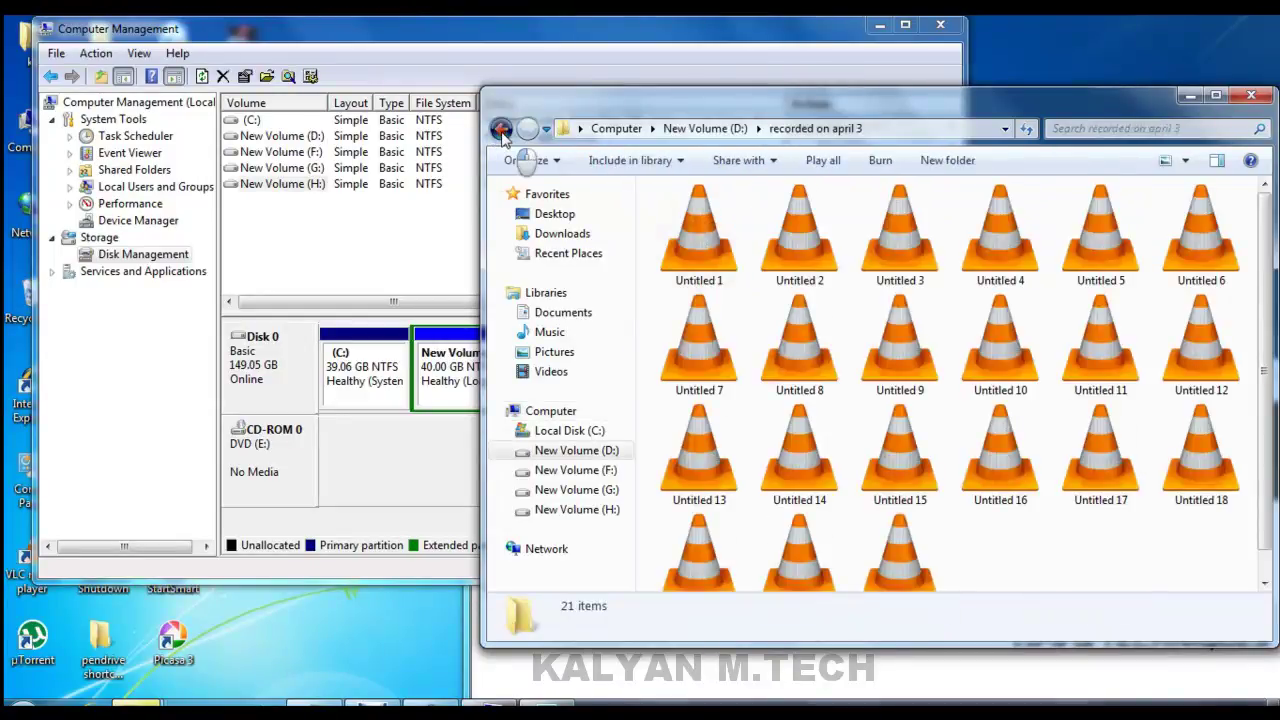
{"action": "left_click", "coordinate": [500, 130]}
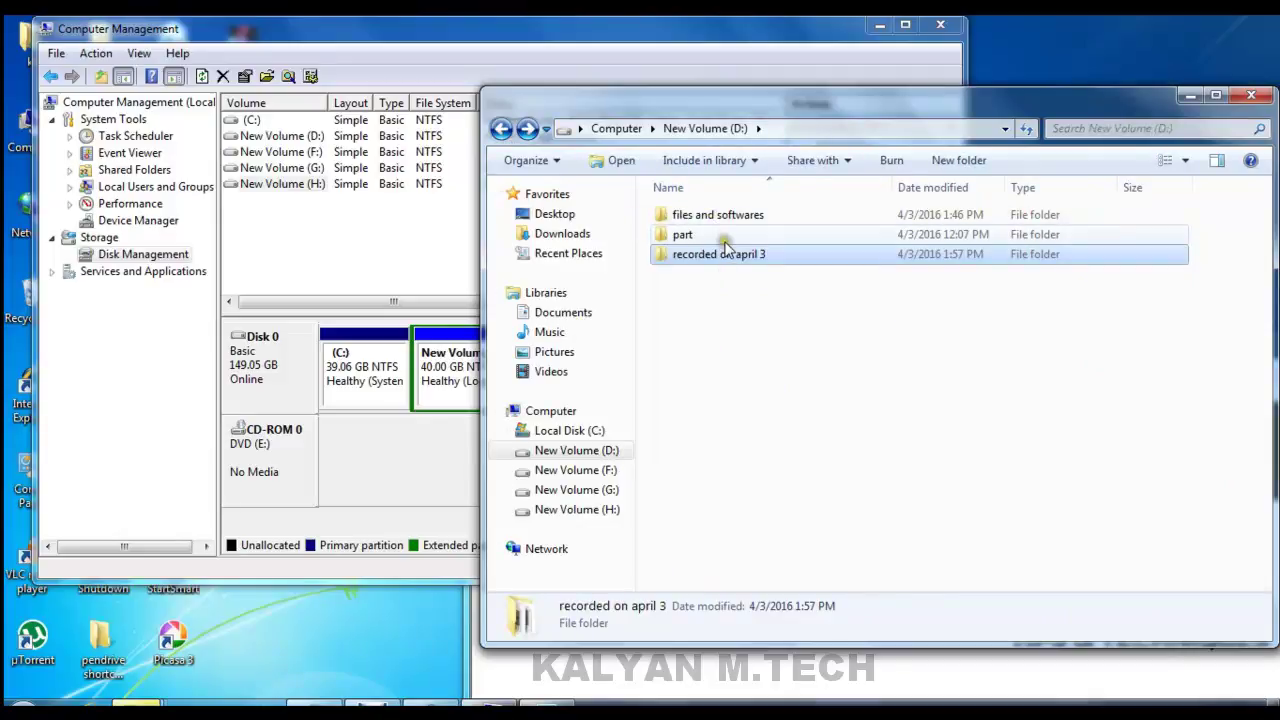
{"action": "left_click", "coordinate": [500, 130]}
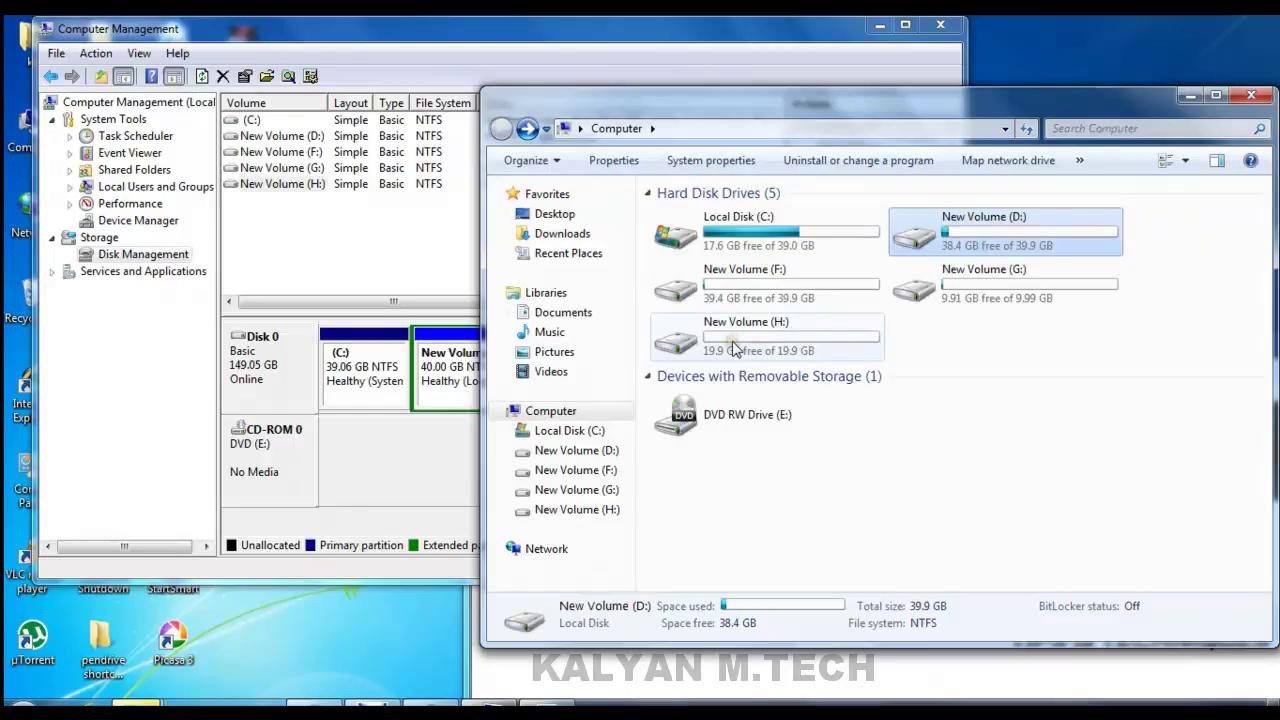
{"action": "left_click", "coordinate": [733, 347]}
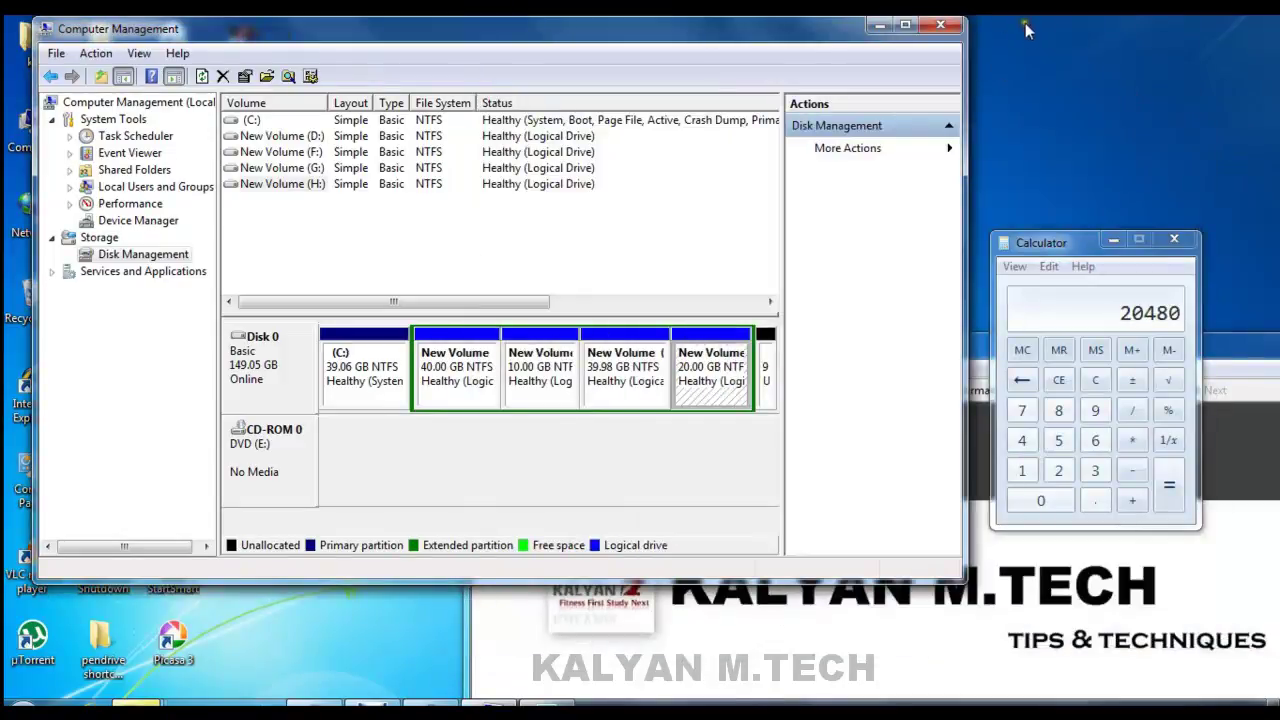
Close Computer Management and the AutoPlay window for New Volume (H:), and refresh the desktop
{"action": "left_click", "coordinate": [946, 33]}
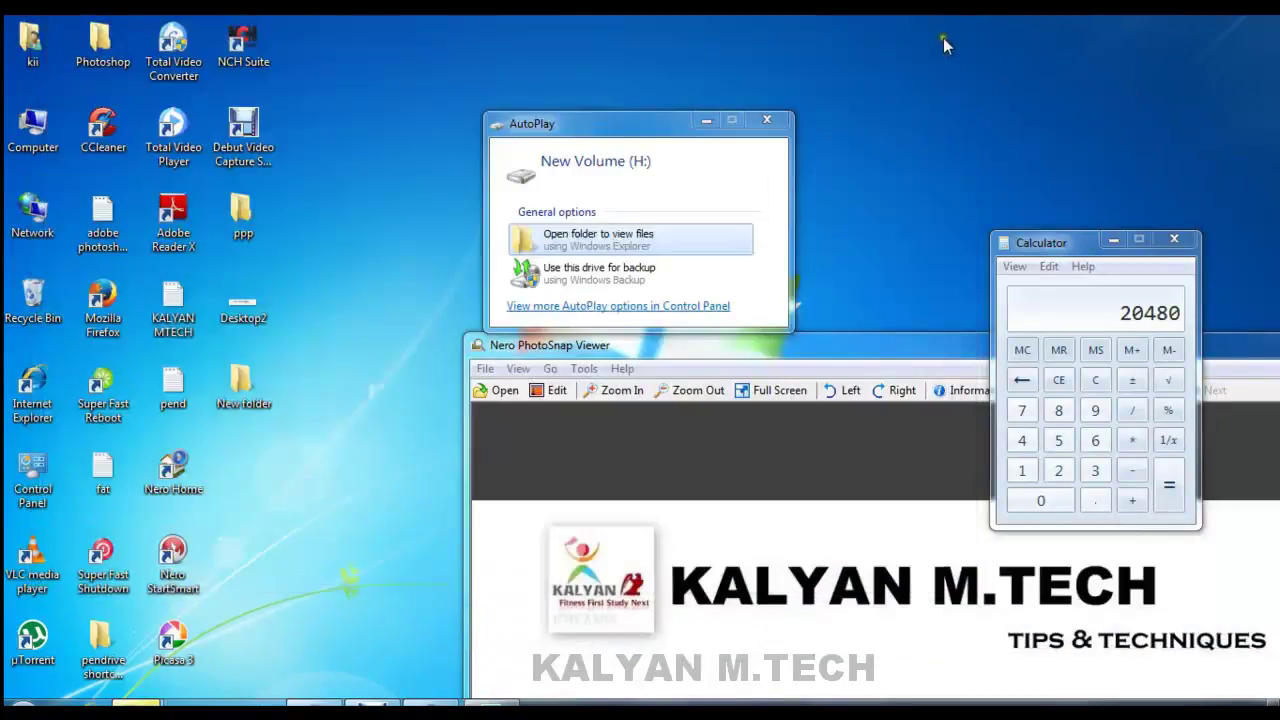
{"action": "left_click", "coordinate": [783, 124]}
{"action": "right_click", "coordinate": [609, 96]}
{"action": "left_click", "coordinate": [661, 149]}
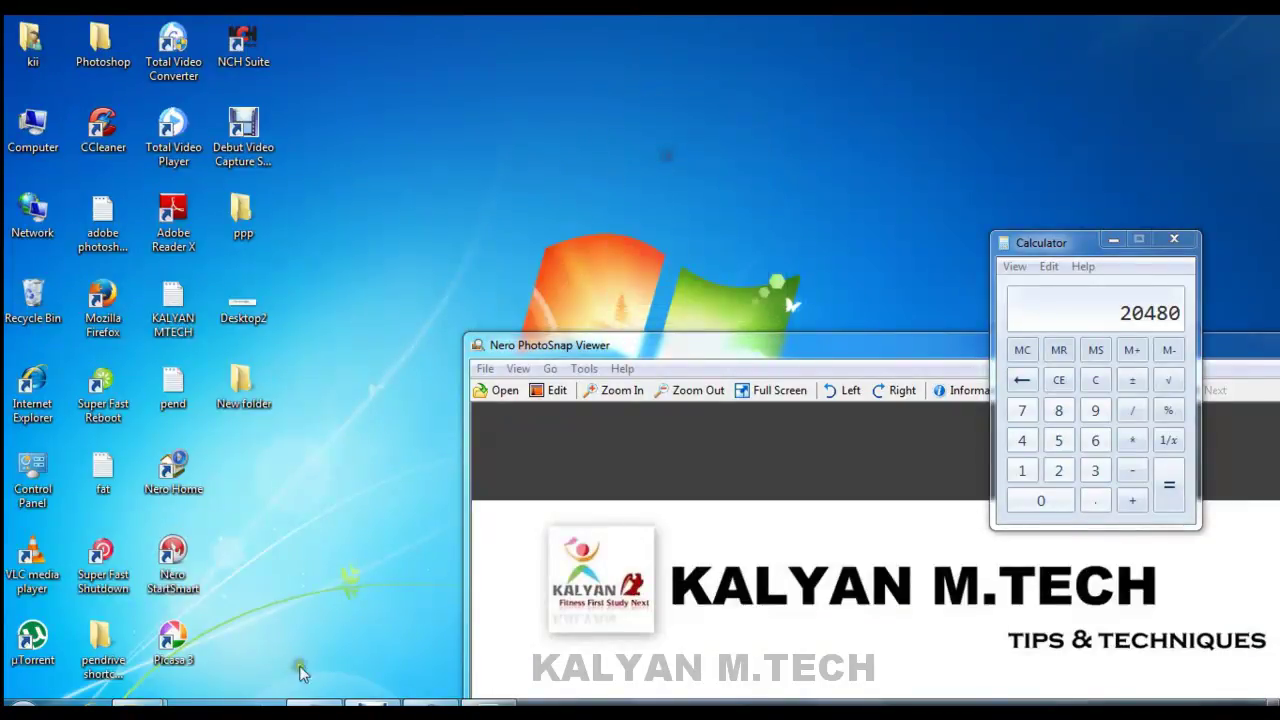
Bring up the KALYAN MTECH notes and highlight the line "difference between xp and 7" and its word "xp"
{"action": "left_click", "coordinate": [383, 630]}
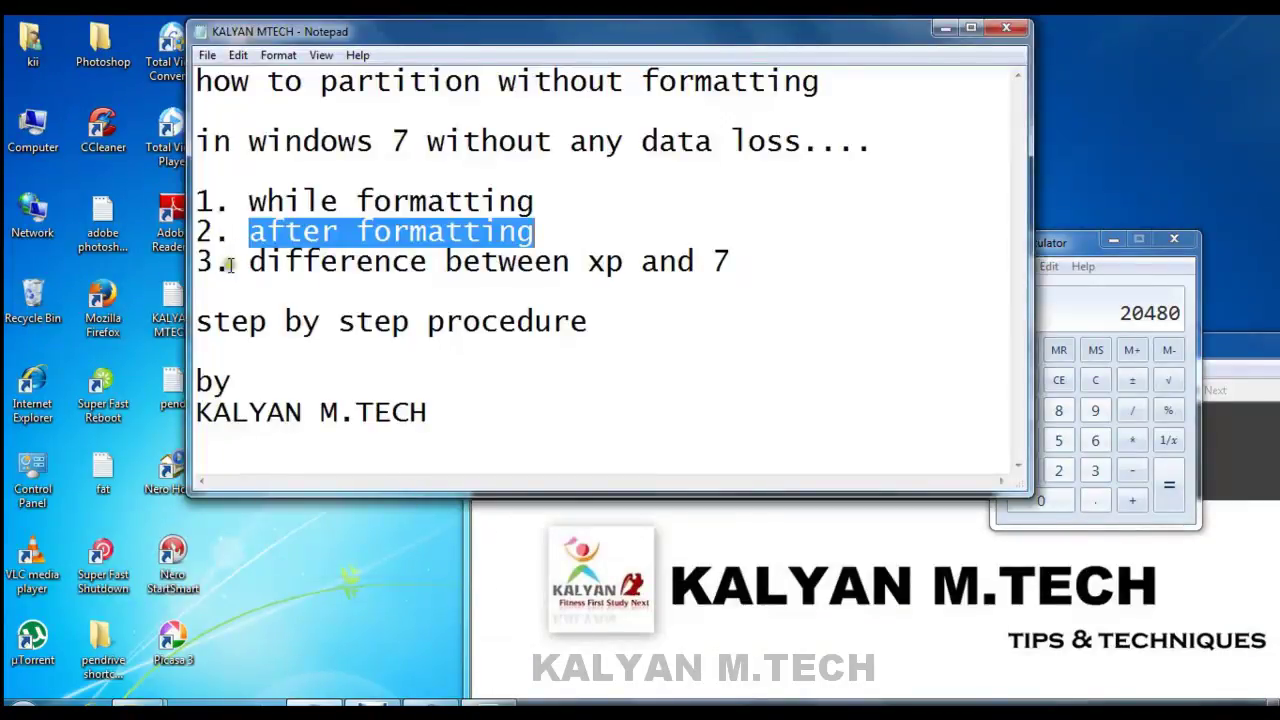
{"action": "left_click_drag", "start_coordinate": [229, 263], "coordinate": [789, 289]}
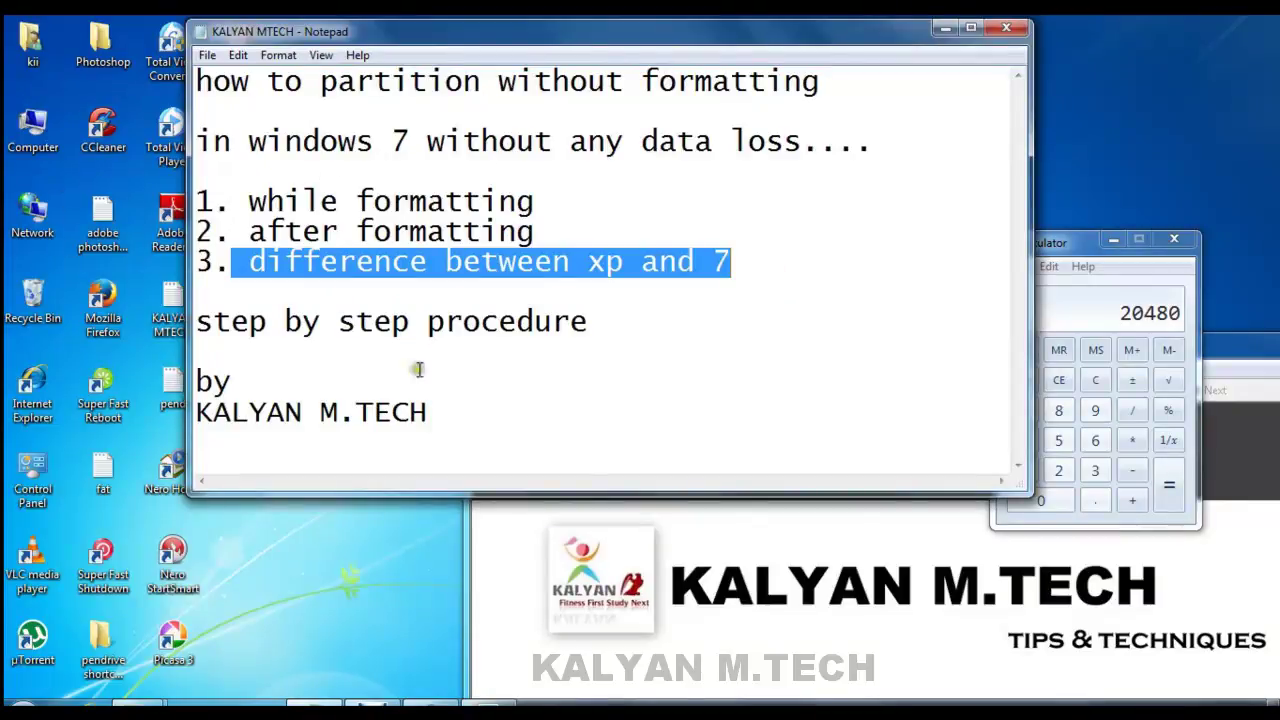
{"action": "left_click", "coordinate": [571, 279]}
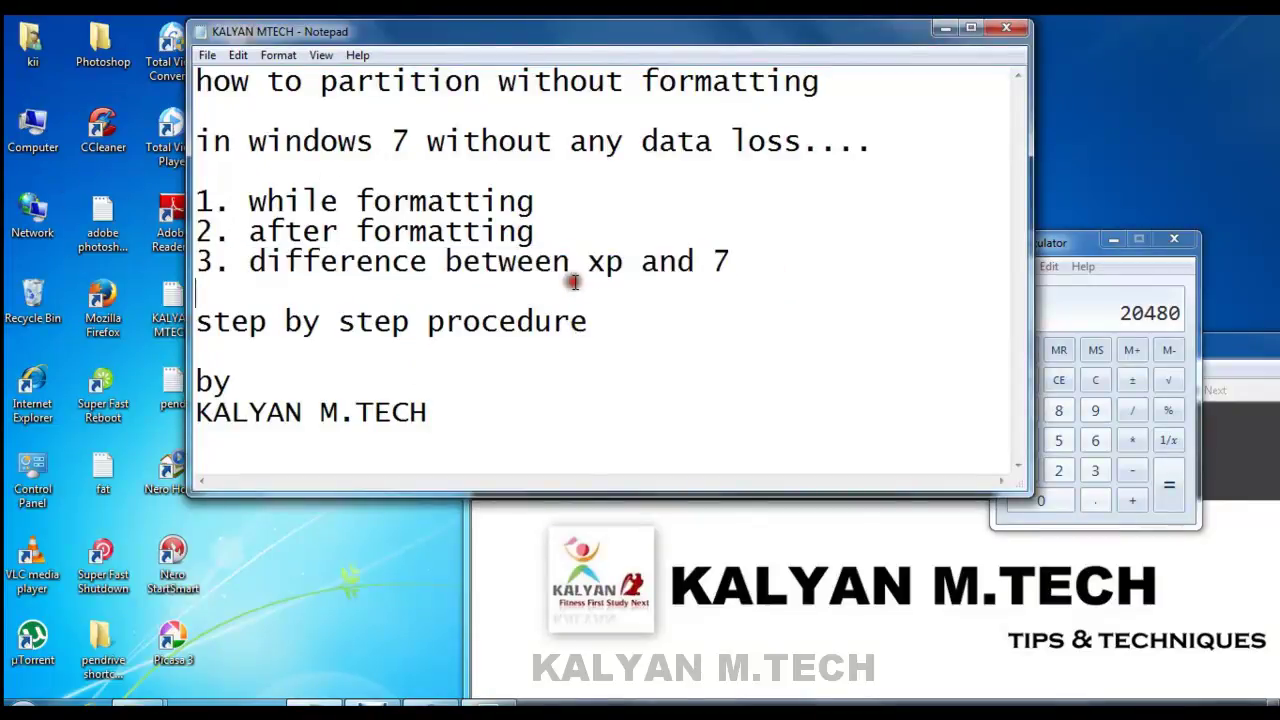
{"action": "left_click_drag", "start_coordinate": [624, 264], "coordinate": [570, 270]}
Open the Computer window, look inside New Volume (H:) and return to the drive list
{"action": "double_click", "coordinate": [34, 120]}
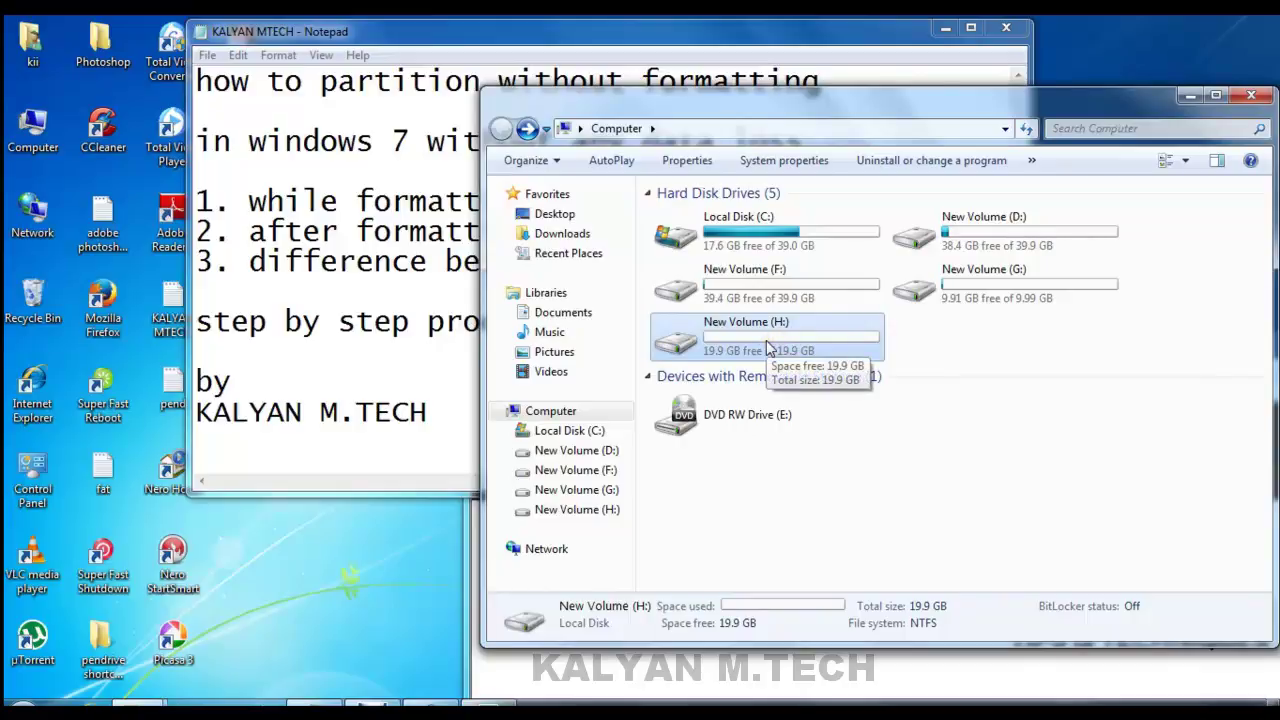
{"action": "double_click", "coordinate": [767, 347]}
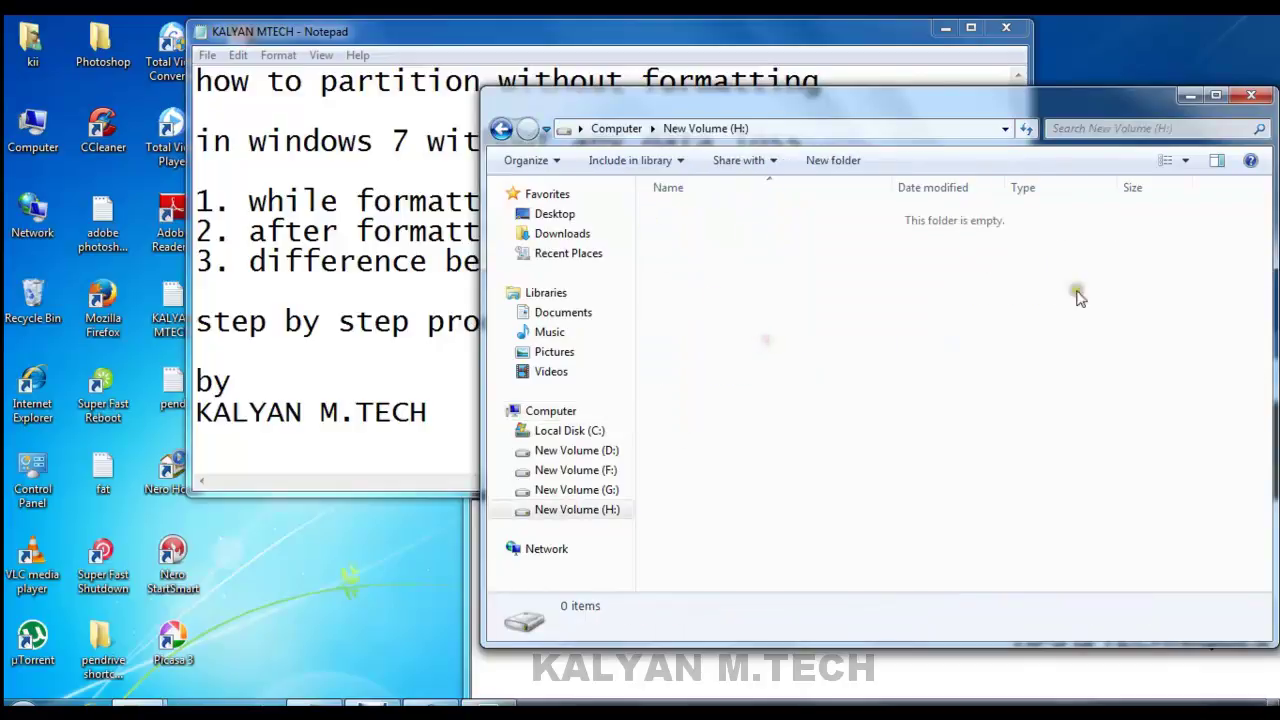
{"action": "left_click", "coordinate": [501, 130]}
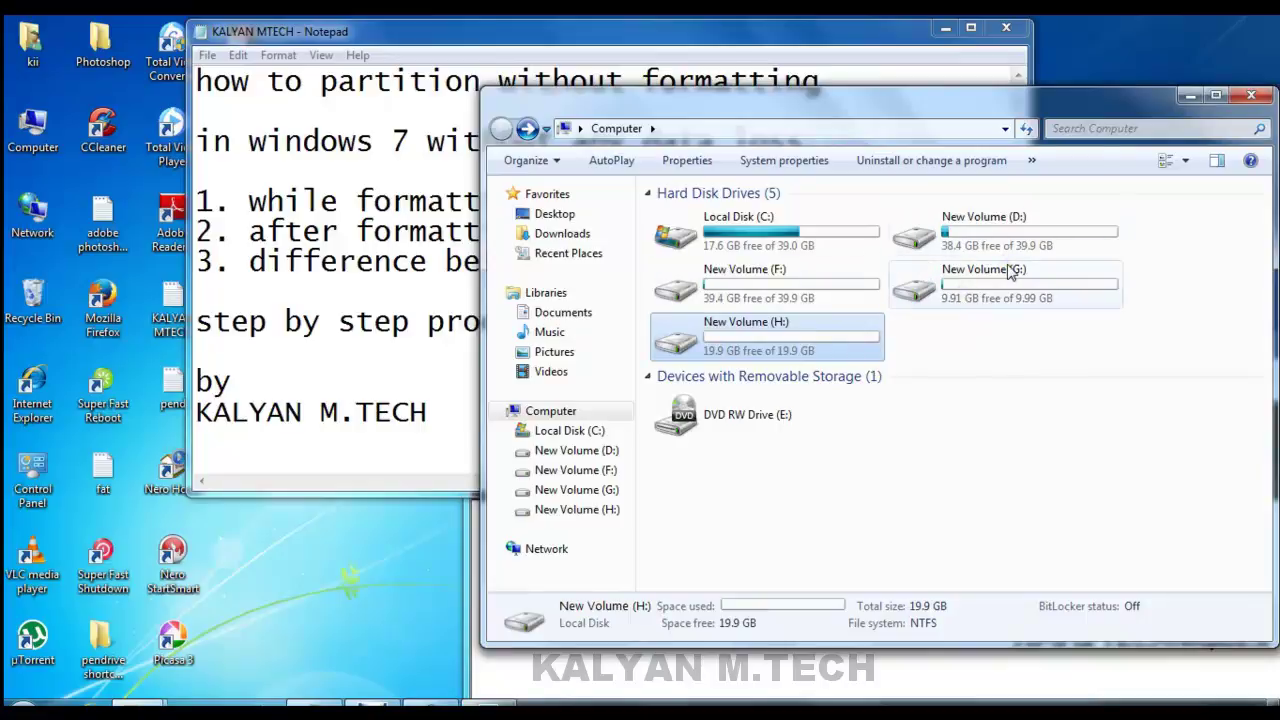
Recheck the capacity and contents of New Volume (H:) in the Computer window, ending at the drive list
{"action": "left_click", "coordinate": [701, 47]}
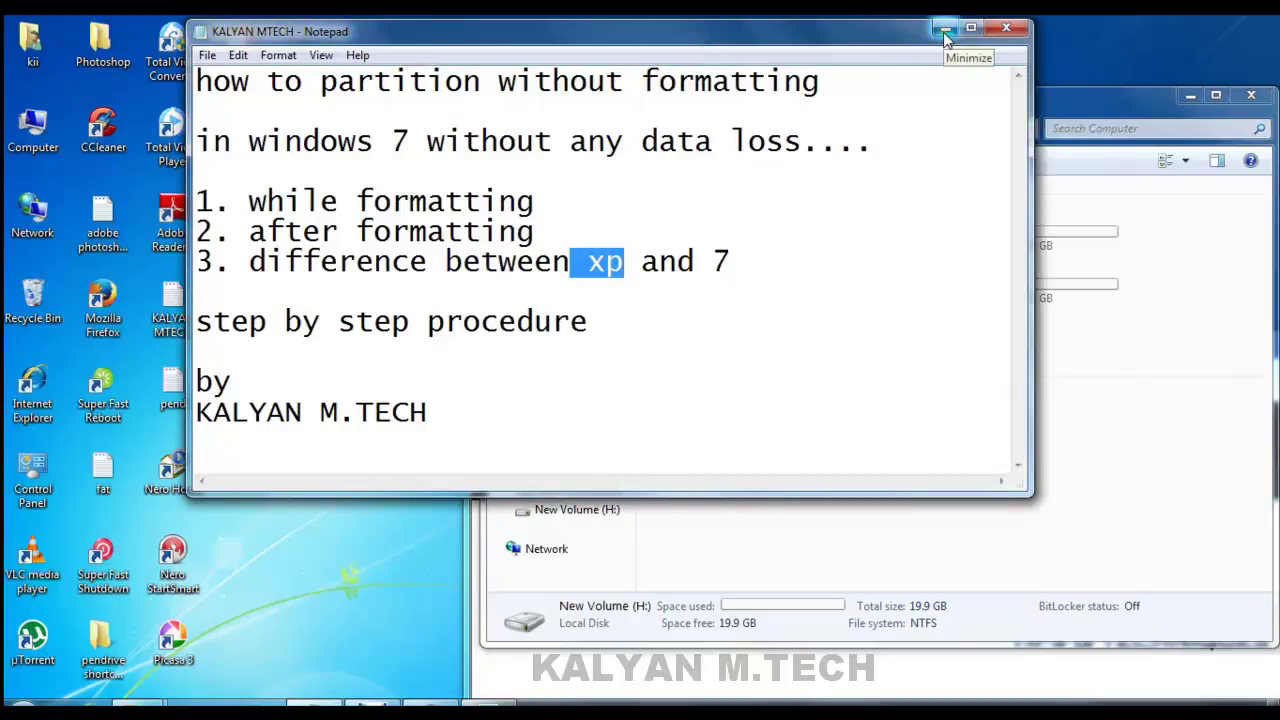
{"action": "left_click", "coordinate": [1152, 346]}
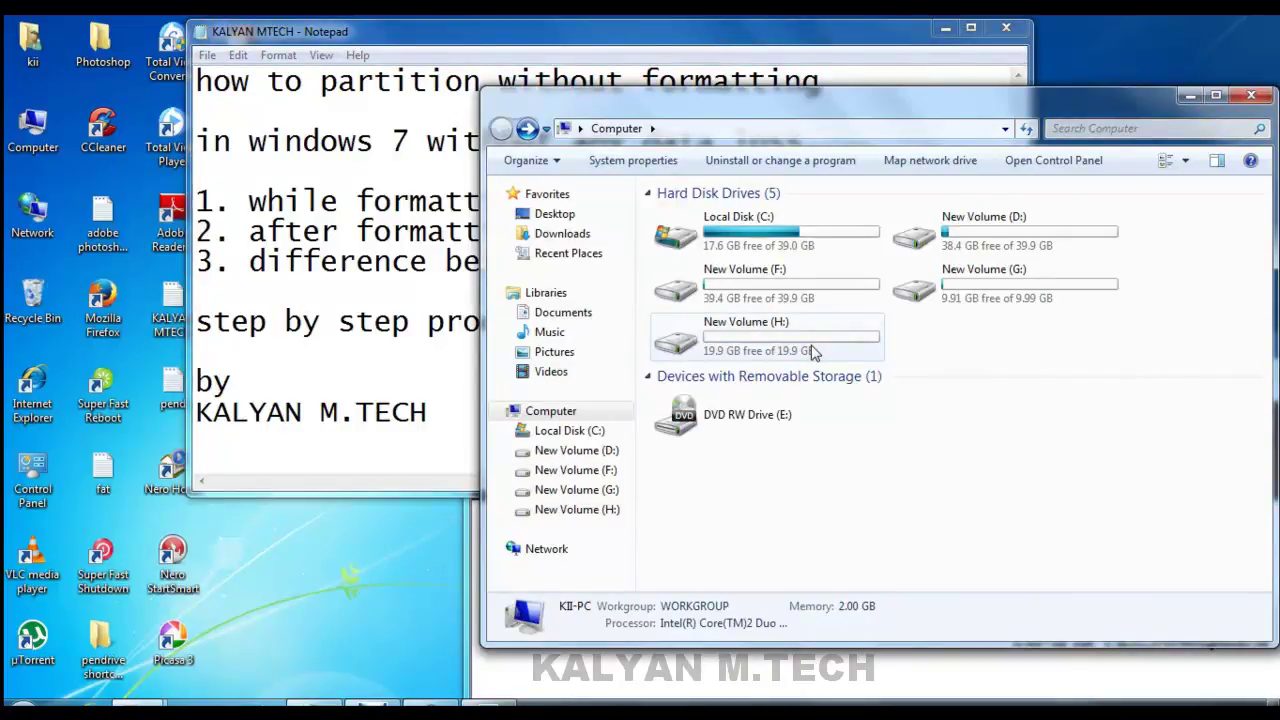
{"action": "mouse_move", "coordinate": [812, 351]}
{"action": "mouse_move", "coordinate": [773, 364]}
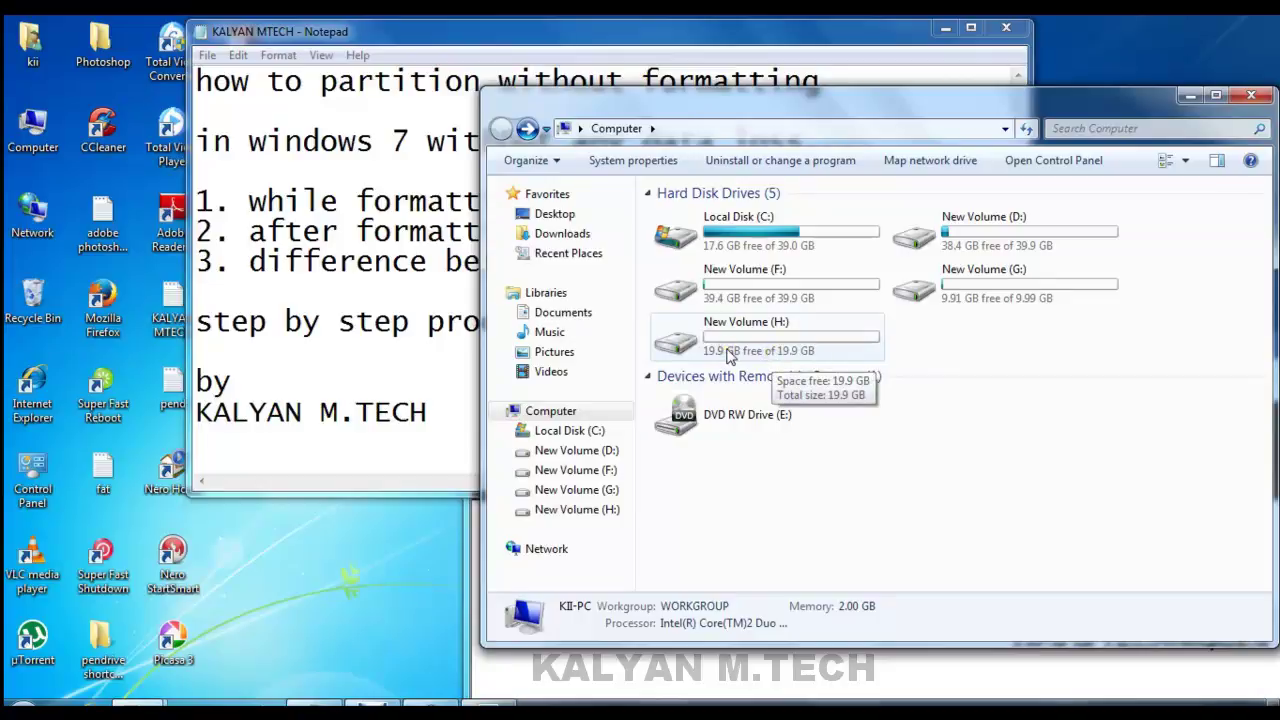
{"action": "double_click", "coordinate": [768, 348]}
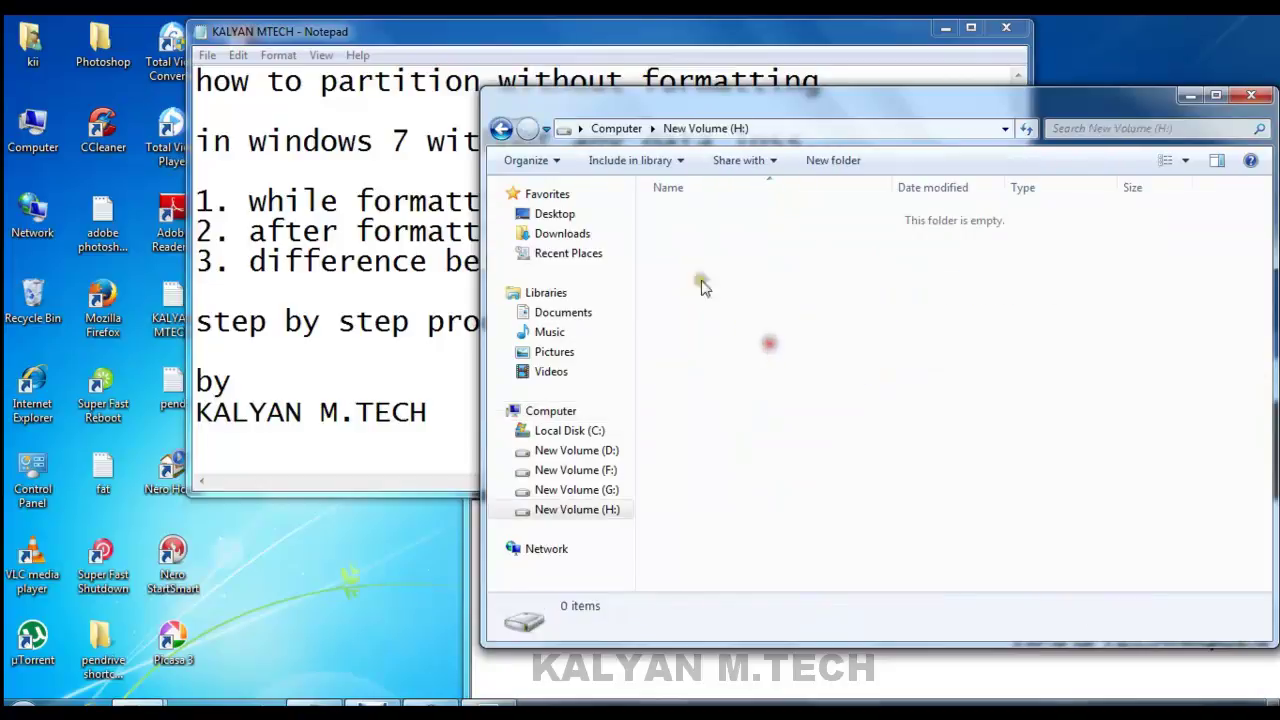
{"action": "left_click", "coordinate": [503, 131]}
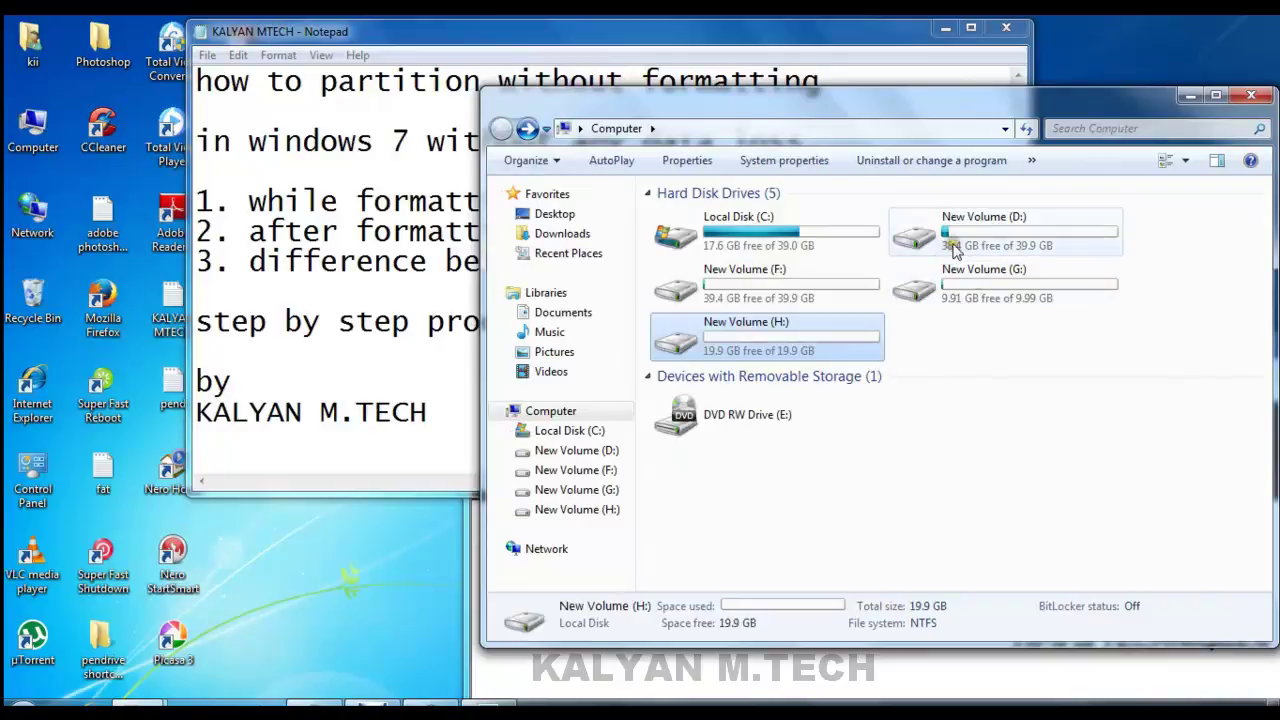
Check the folders on New Volume (D:) and minimize the Computer window from the drive list
{"action": "double_click", "coordinate": [955, 245]}
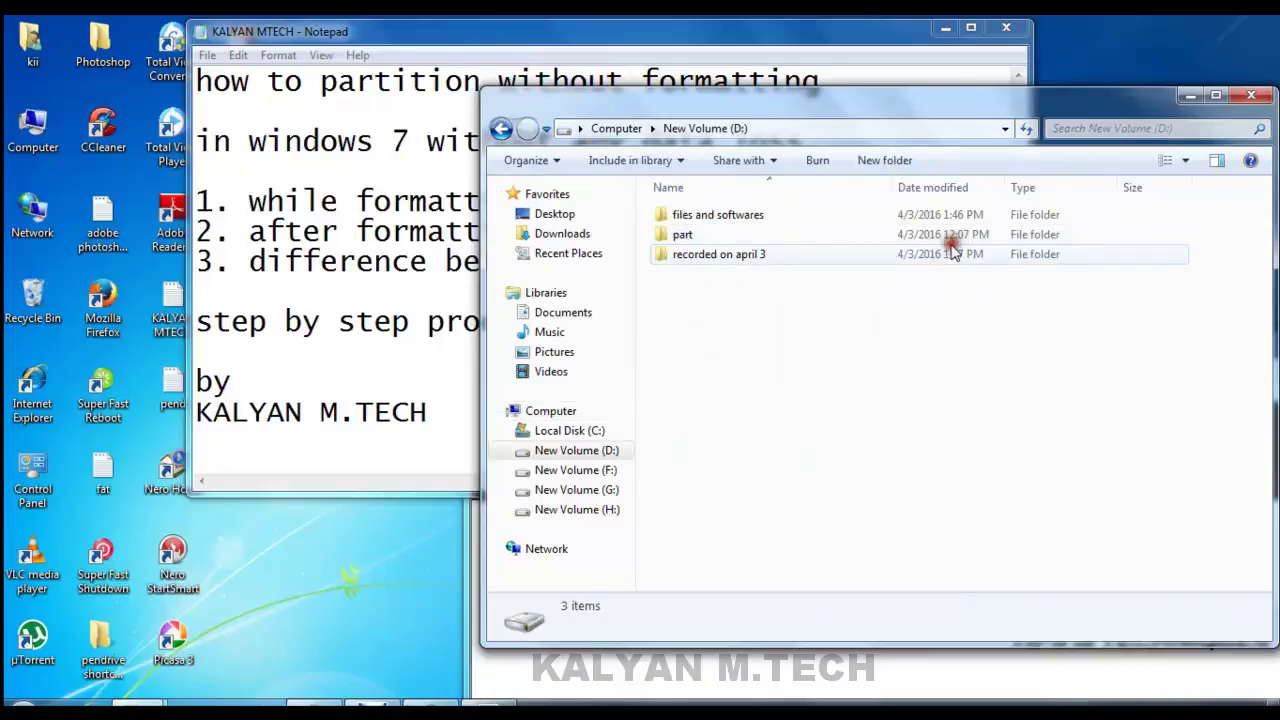
{"action": "left_click", "coordinate": [501, 129]}
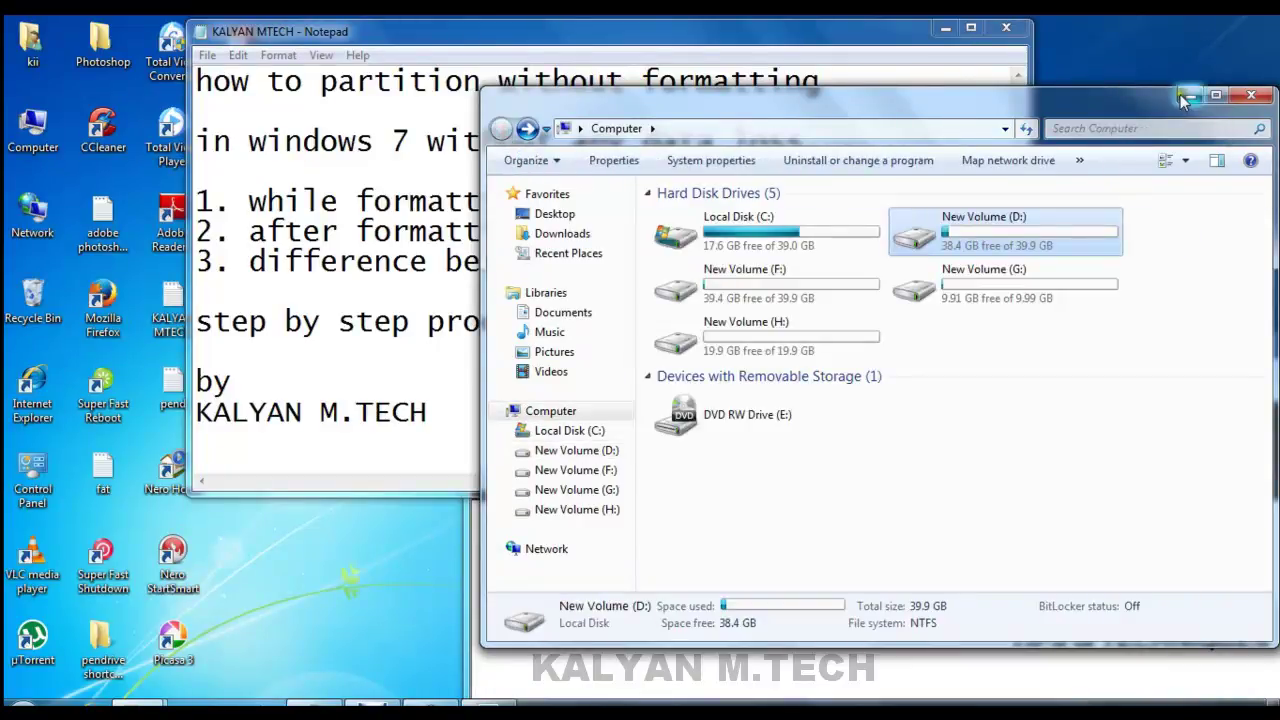
{"action": "left_click", "coordinate": [1188, 97]}
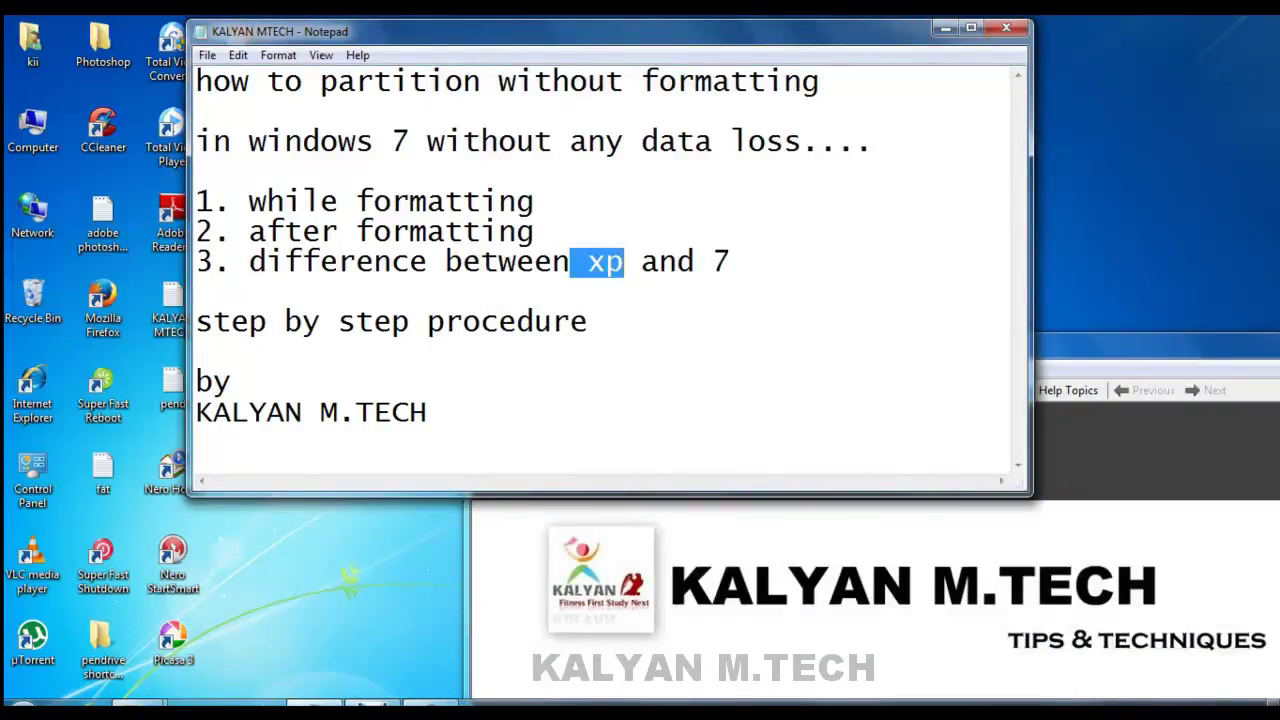
Stop the running Debut screen recording
{"action": "left_click", "coordinate": [1117, 712]}
{"action": "right_click", "coordinate": [1146, 622]}
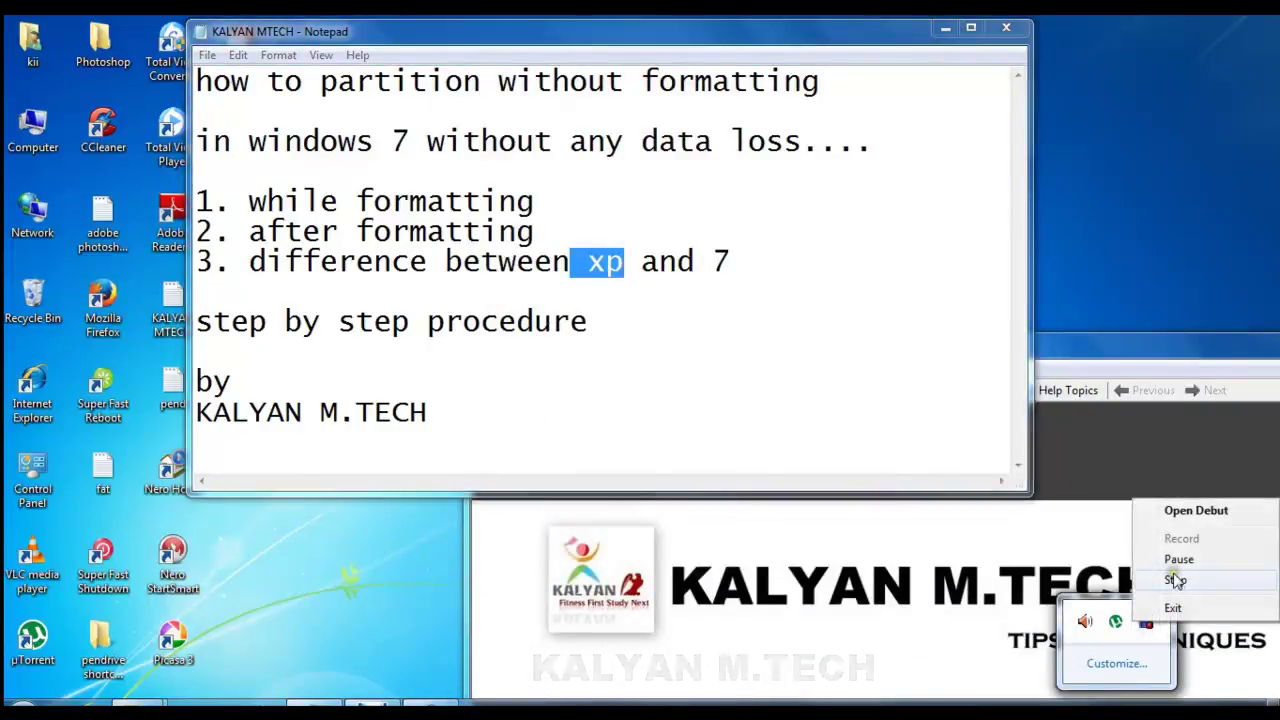
{"action": "left_click", "coordinate": [1176, 581]}
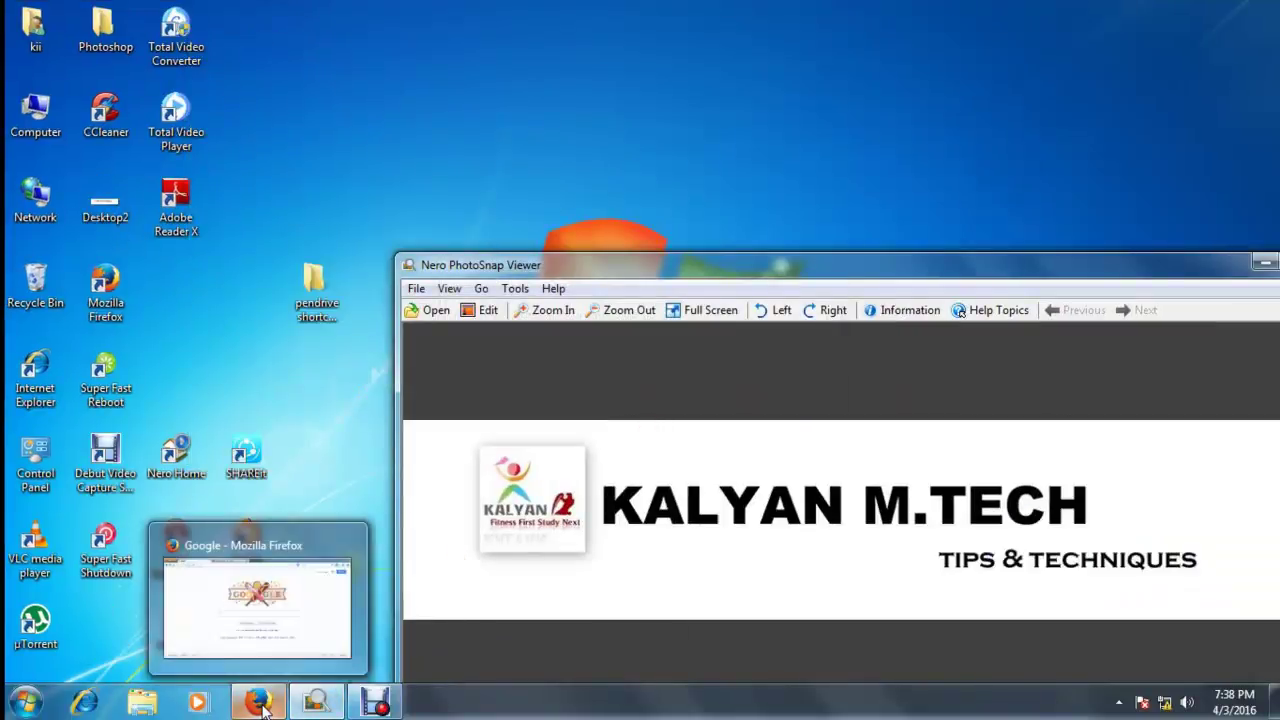
Switch to Firefox, search Google for kalyanmtech and show only the video results
{"action": "left_click", "coordinate": [262, 706]}
{"action": "left_click", "coordinate": [429, 374]}
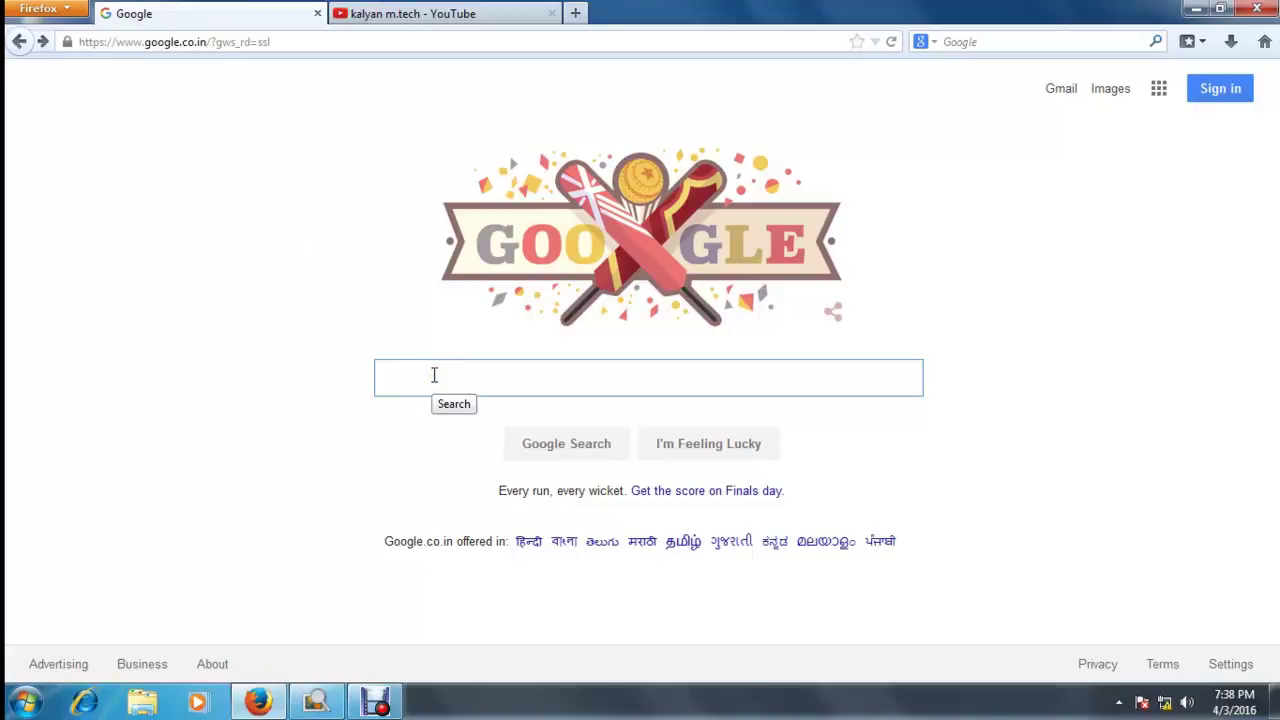
{"action": "type", "text": "kalyanmtech"}
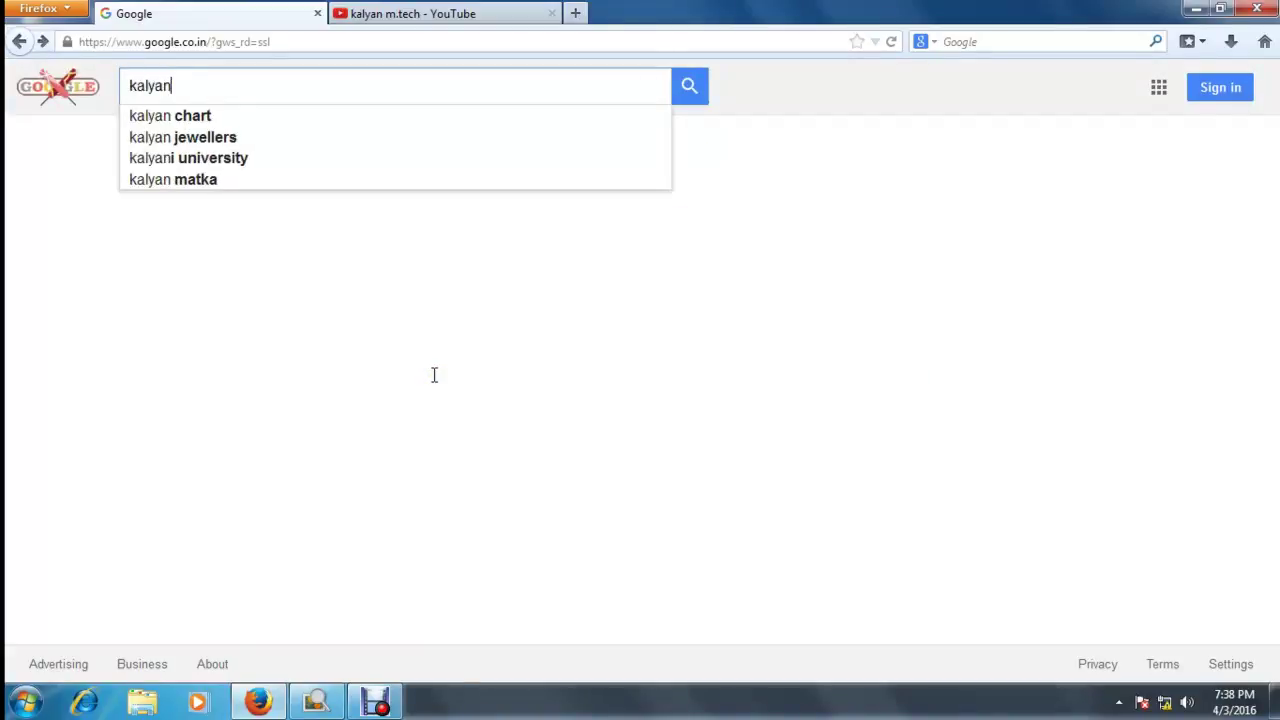
{"action": "key", "text": "Return"}
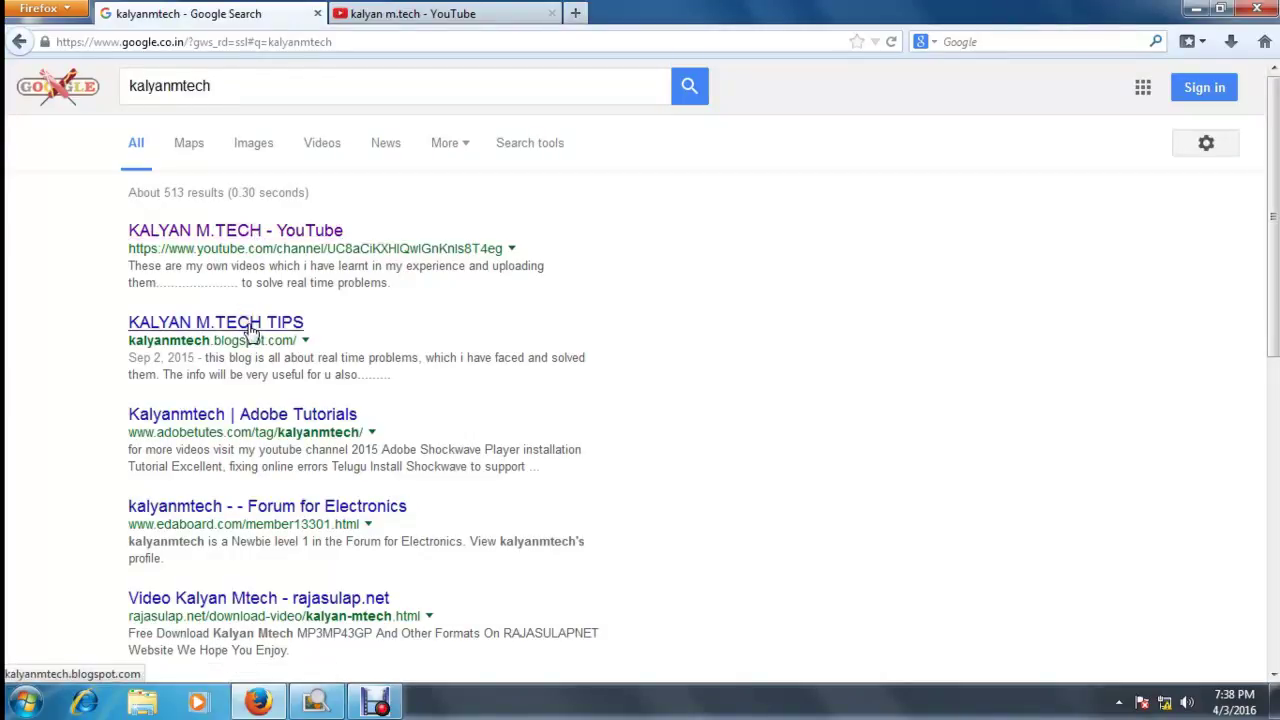
{"action": "left_click", "coordinate": [314, 150]}
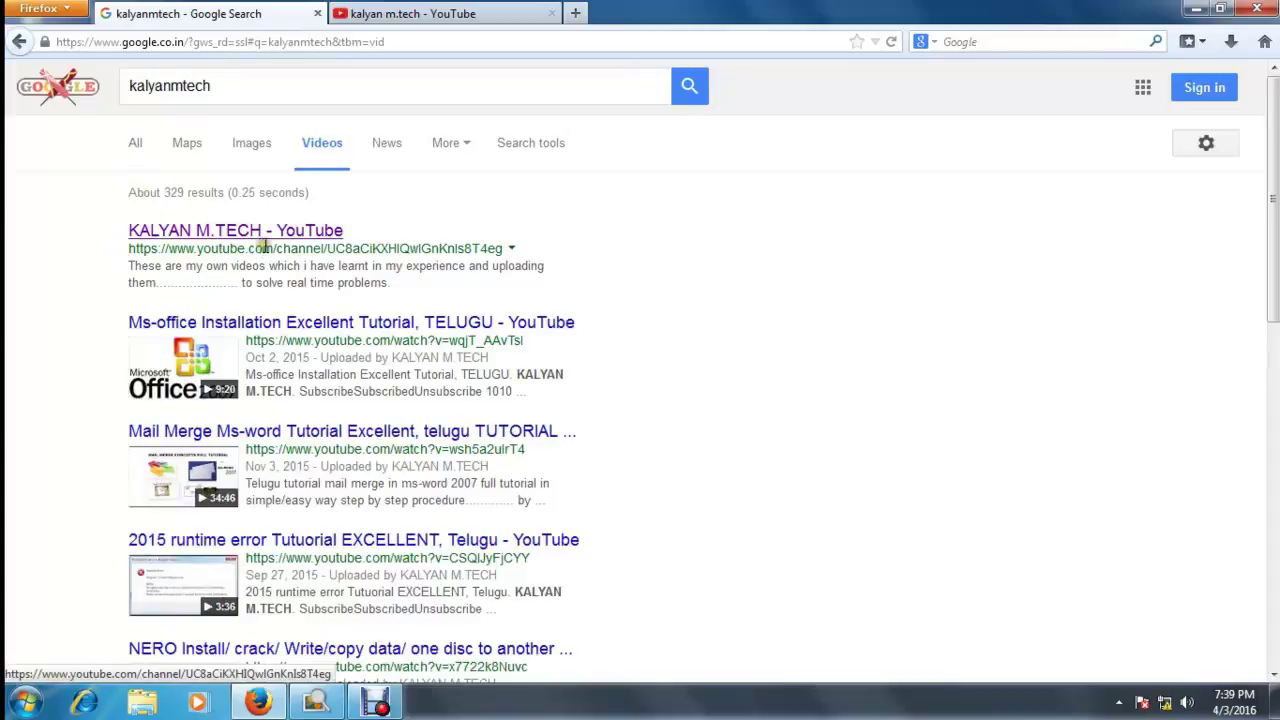
Open the KALYAN M.TECH channel from the YouTube results in the other tab and look over its home page
{"action": "left_click", "coordinate": [425, 18]}
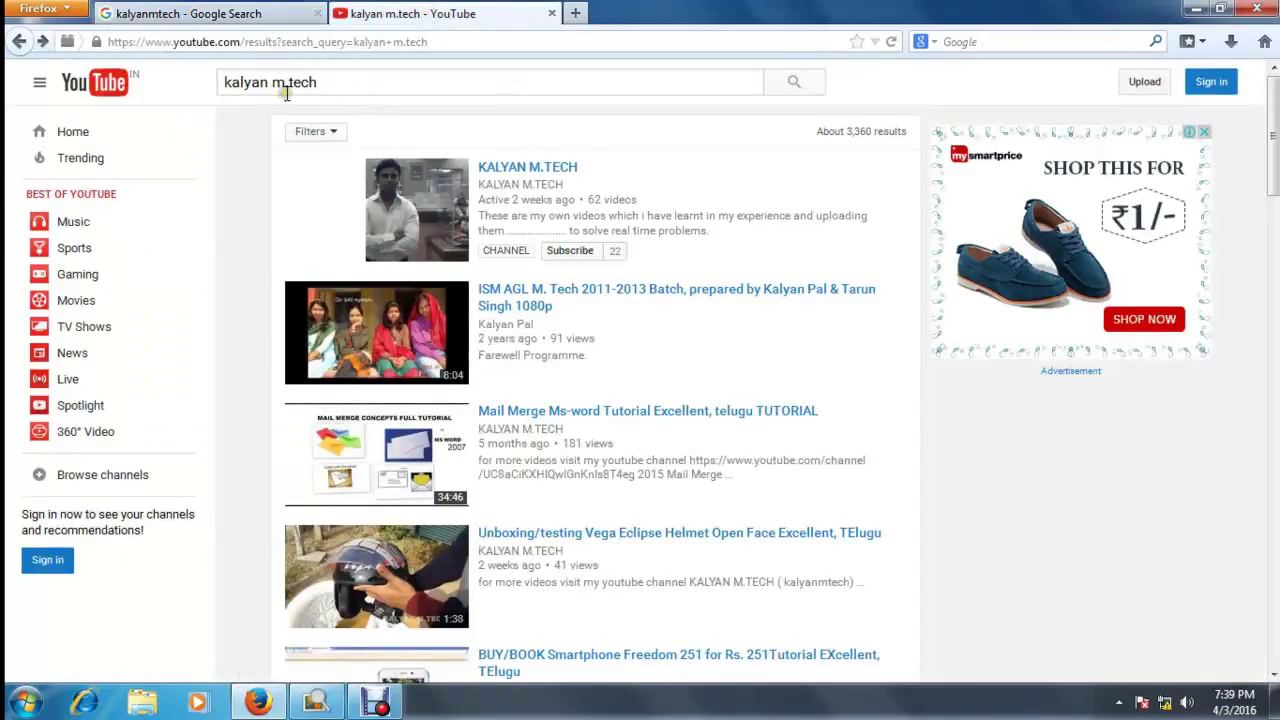
{"action": "left_click", "coordinate": [527, 170]}
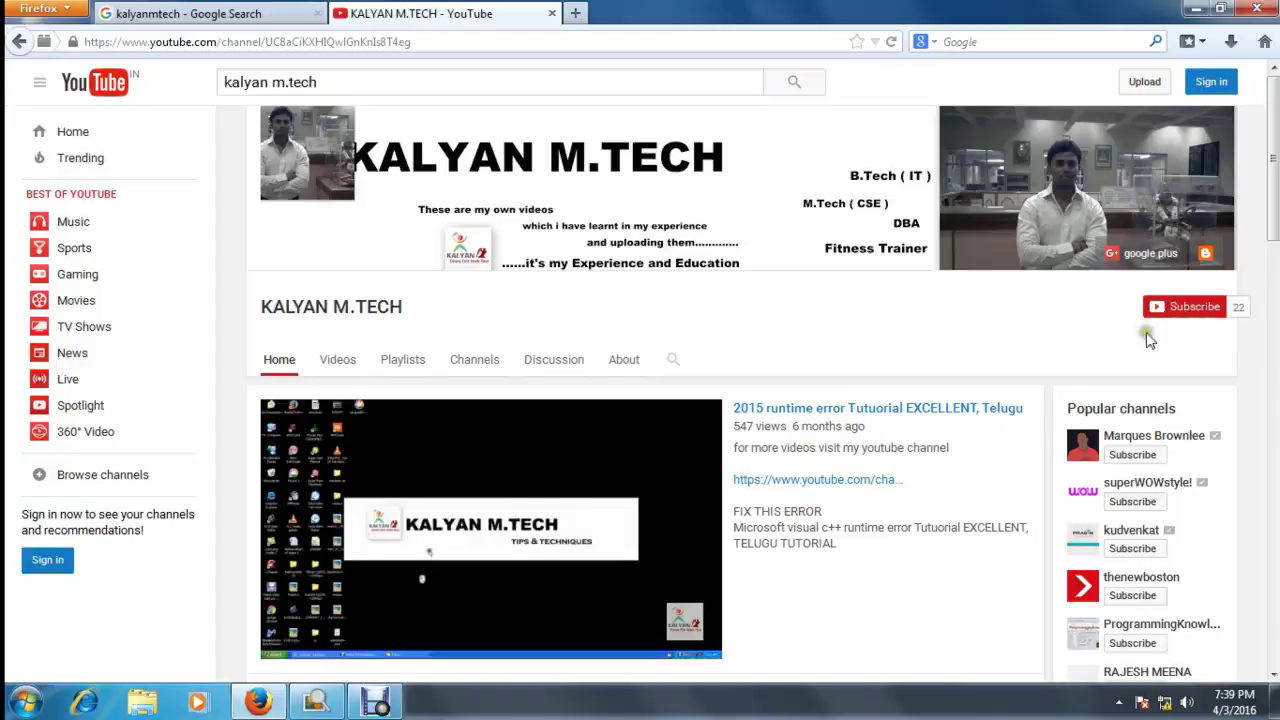
{"action": "scroll", "coordinate": [894, 420], "scroll_direction": "down", "scroll_amount": 2}
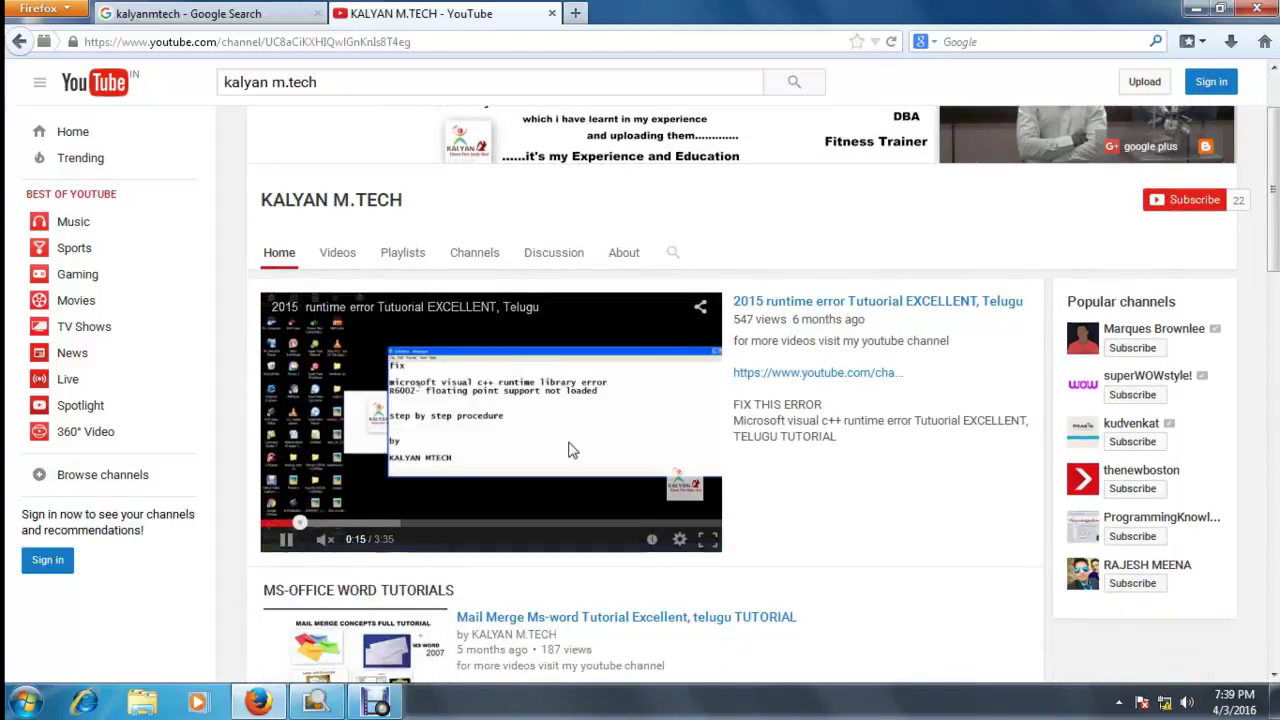
{"action": "scroll", "coordinate": [570, 450], "scroll_direction": "up", "scroll_amount": 2}
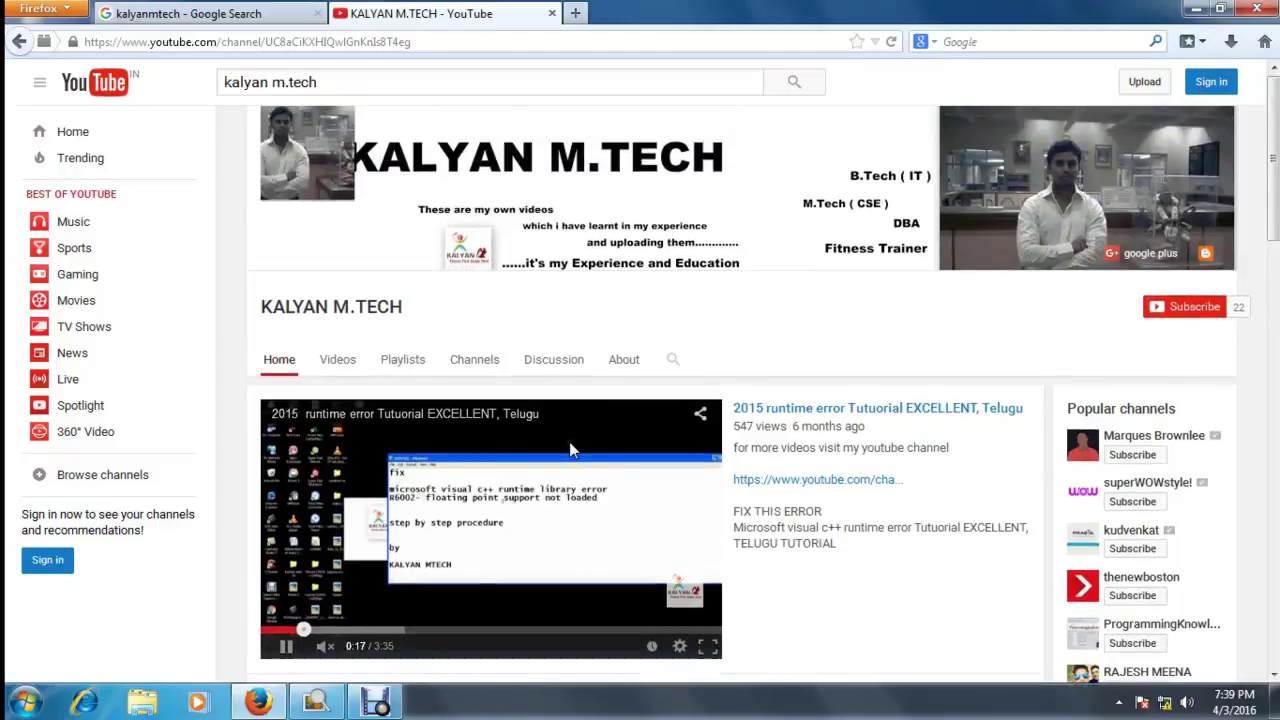